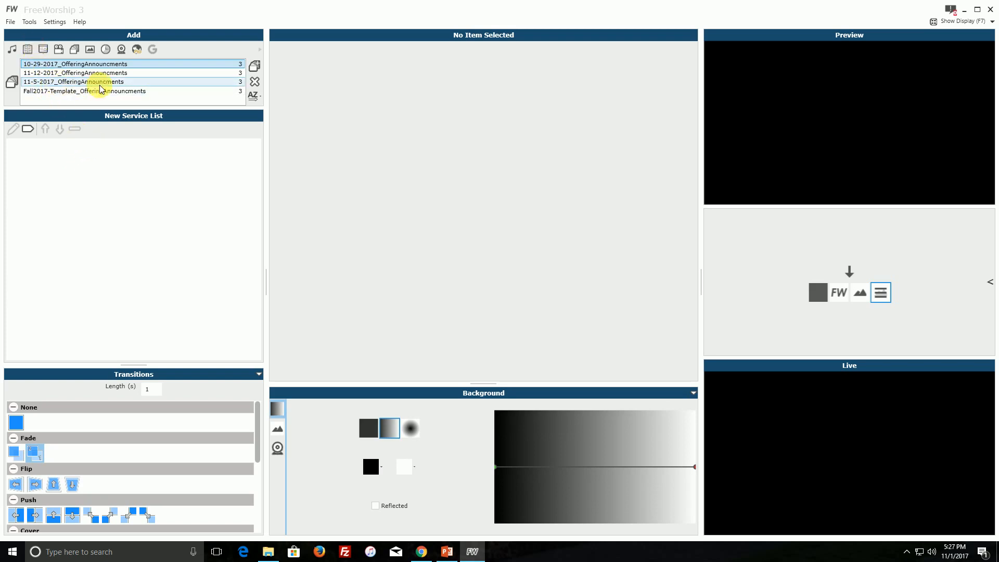
Add the Fall2017-Template_OfferingAnnouncments slide set to the new service list.
{"action": "left_click", "coordinate": [70, 92]}
{"action": "left_click_drag", "start_coordinate": [69, 97], "coordinate": [135, 141]}
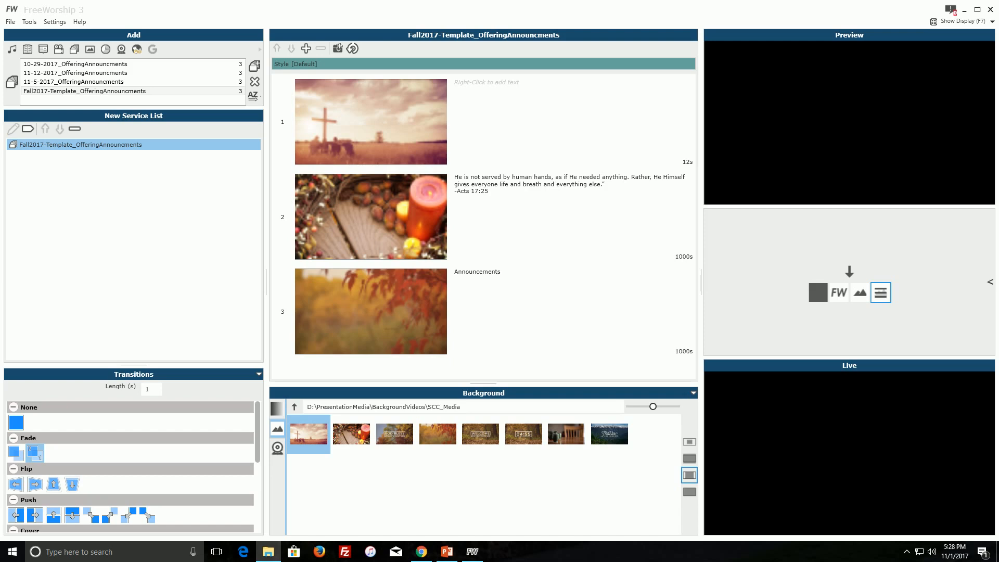
Switch to File Explorer and look inside the 11-05-2017 folder of the 2017 Sunday services.
{"action": "left_click_drag", "start_coordinate": [998, 104], "coordinate": [653, 235]}
{"action": "double_click", "coordinate": [605, 293]}
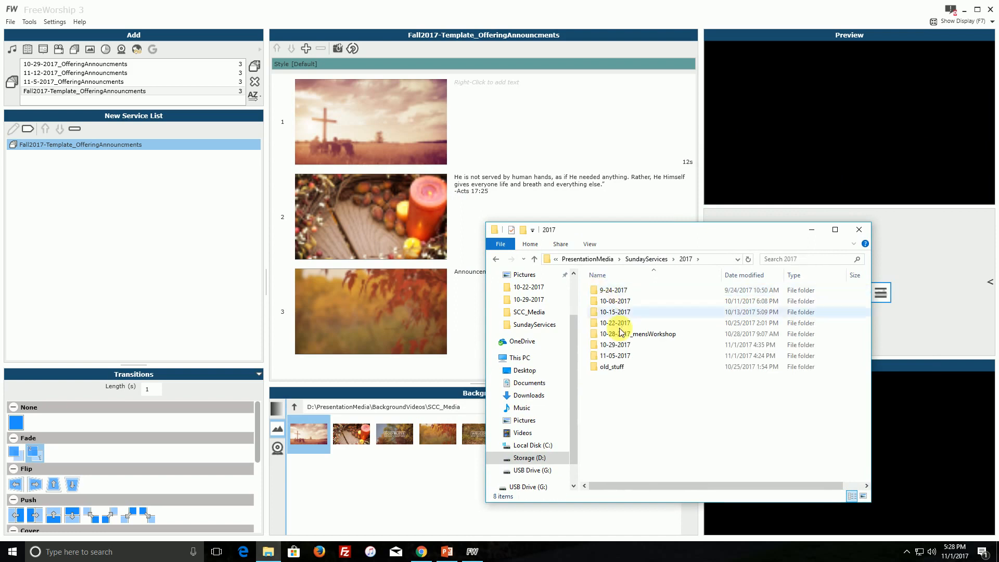
{"action": "double_click", "coordinate": [615, 357]}
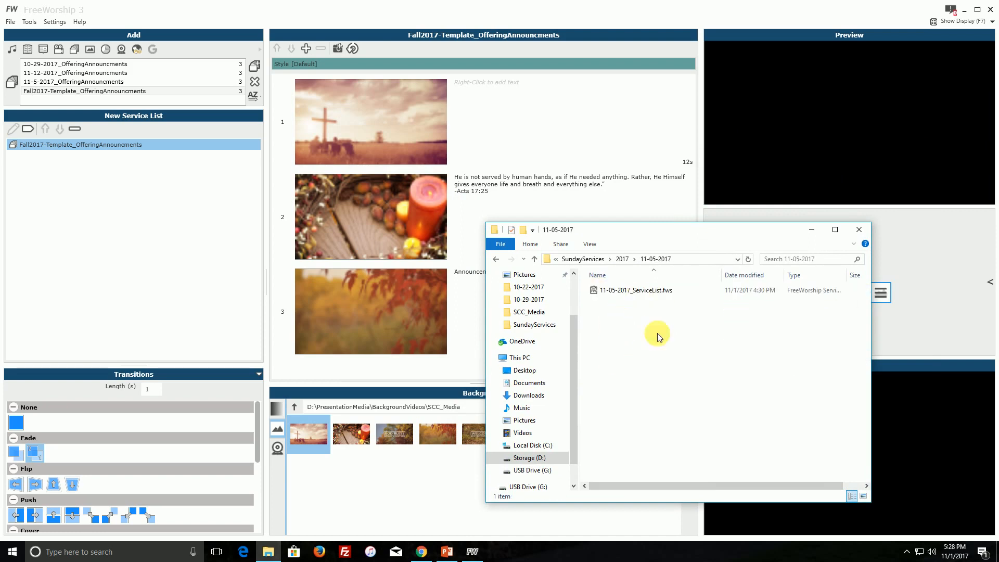
Go to the Slides folder under PresentationMedia > Songs, checking the song files and the 11-5-2017_OfferingAnnouncments folder on the way.
{"action": "left_click", "coordinate": [579, 258]}
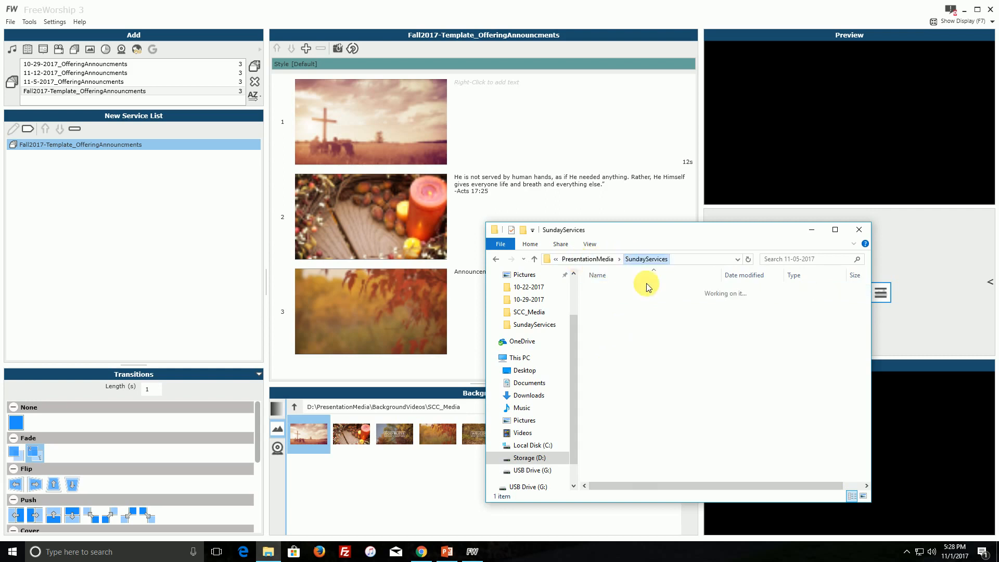
{"action": "left_click", "coordinate": [586, 259]}
{"action": "double_click", "coordinate": [609, 336]}
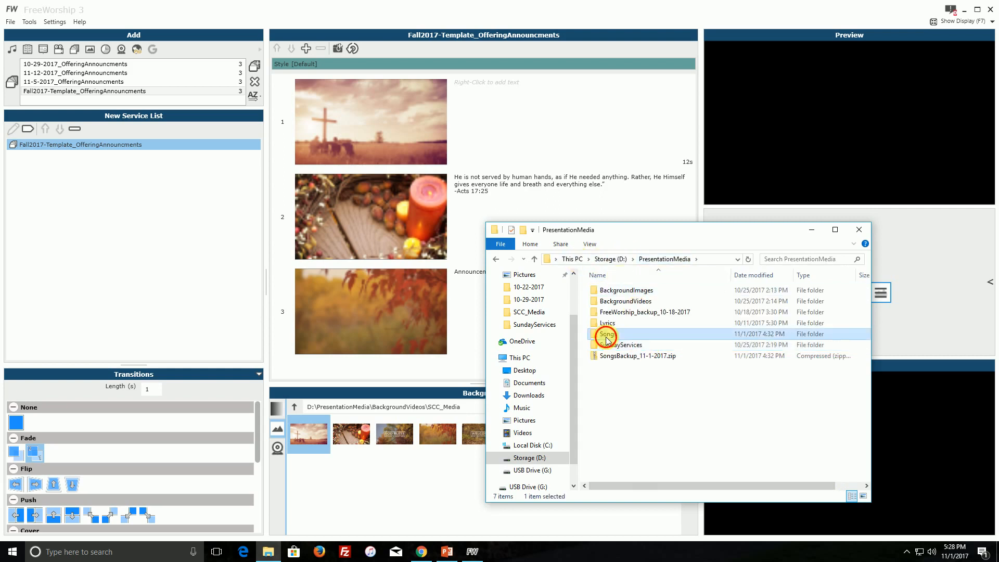
{"action": "left_click", "coordinate": [601, 315]}
{"action": "double_click", "coordinate": [601, 314]}
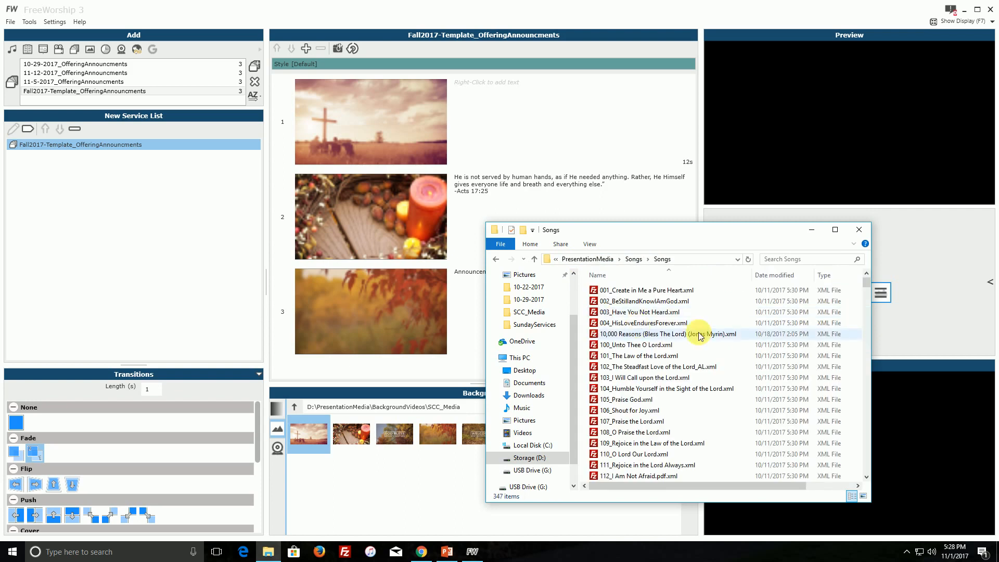
{"action": "left_click", "coordinate": [633, 260]}
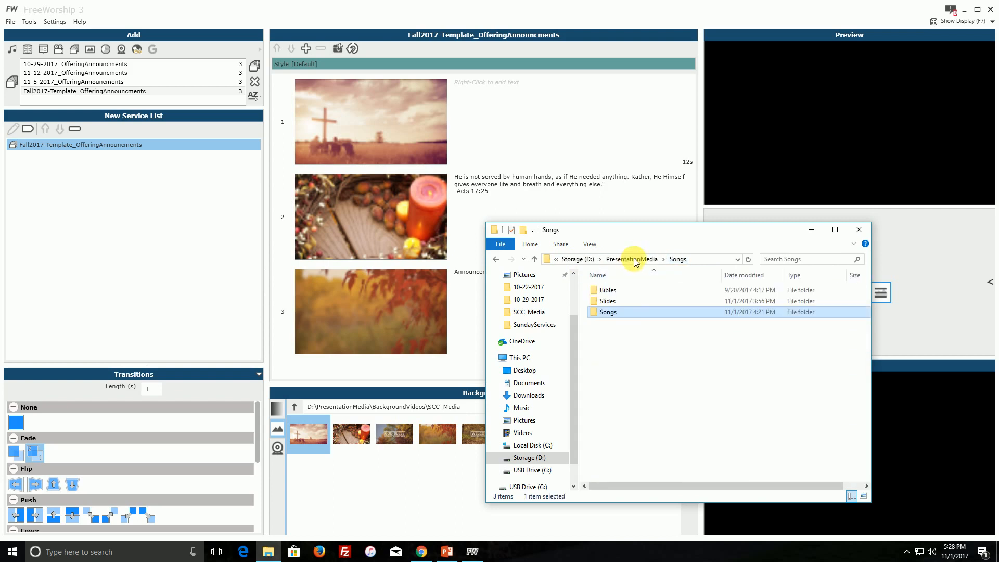
{"action": "double_click", "coordinate": [605, 303]}
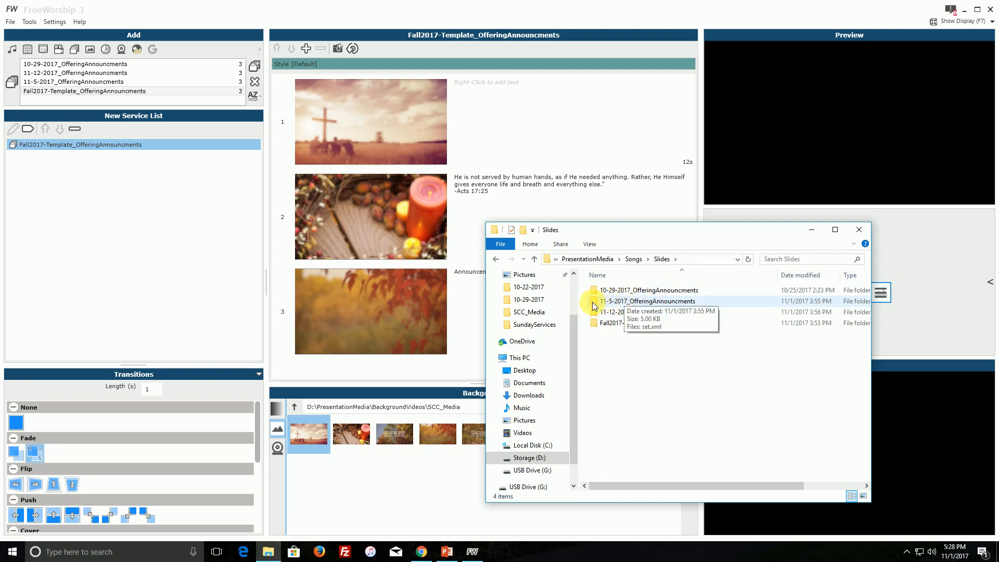
{"action": "double_click", "coordinate": [609, 301]}
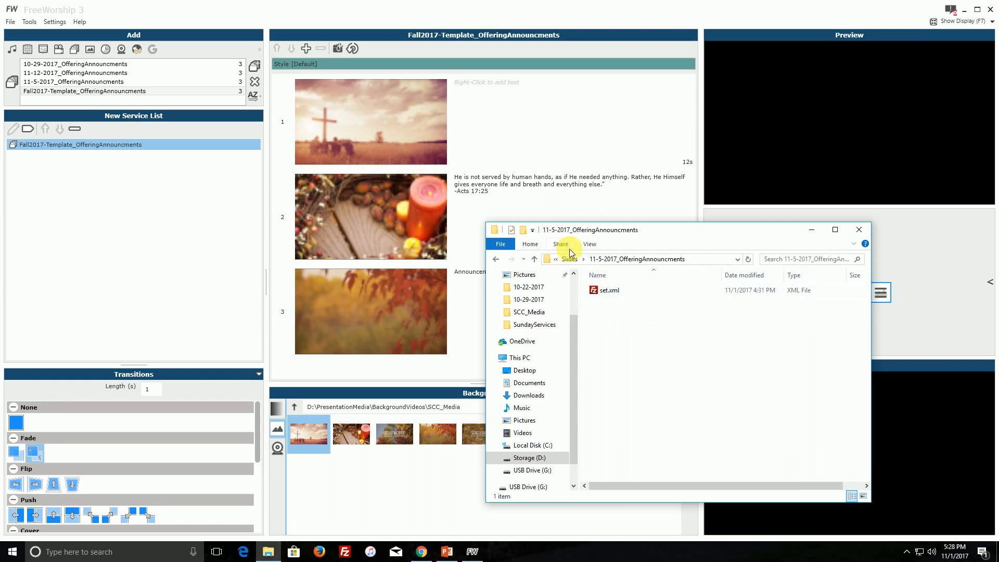
{"action": "left_click", "coordinate": [572, 260]}
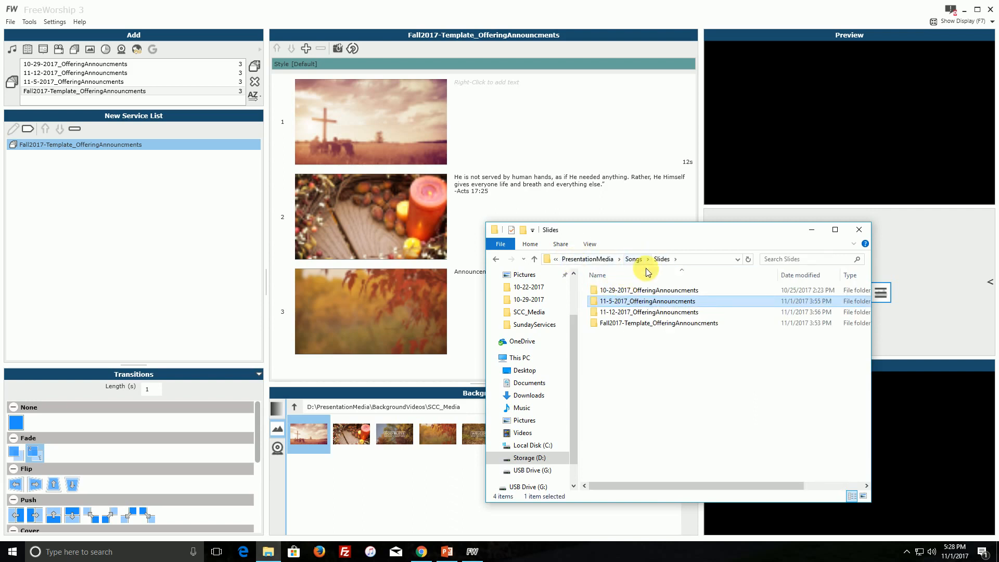
Duplicate the Fall2017-Template_OfferingAnnouncments folder within the Slides folder.
{"action": "left_click", "coordinate": [628, 315]}
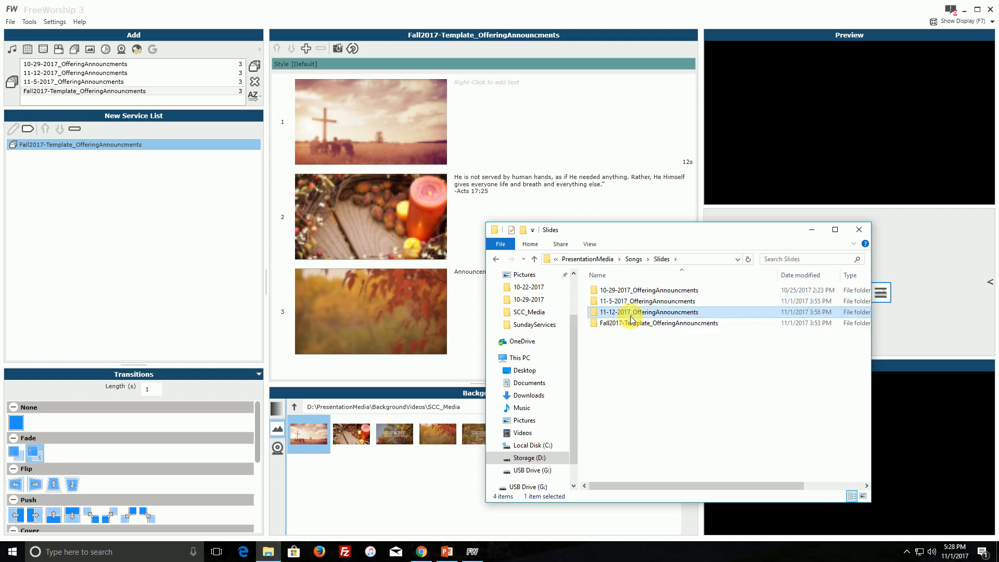
{"action": "left_click", "coordinate": [619, 327]}
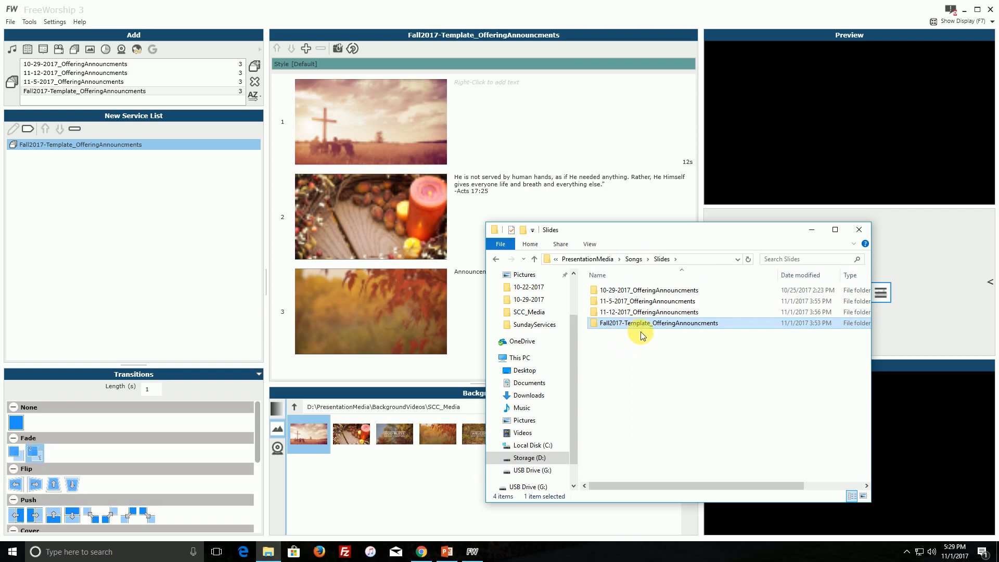
{"action": "key", "text": "ctrl+v"}
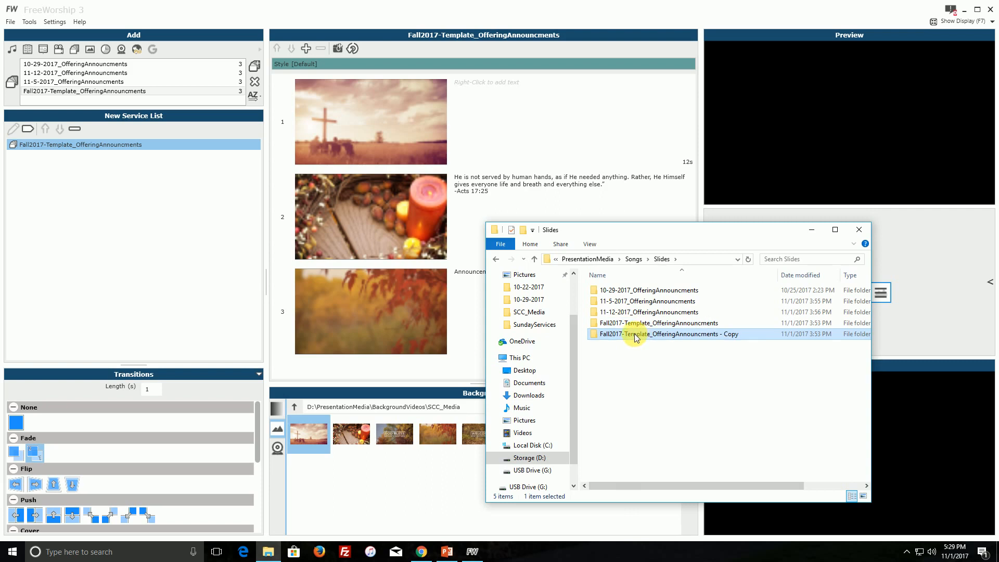
Rename the copied template folder to 11-19-2017_OfferingAnnouncments.
{"action": "right_click", "coordinate": [735, 339]}
{"action": "left_click", "coordinate": [765, 311]}
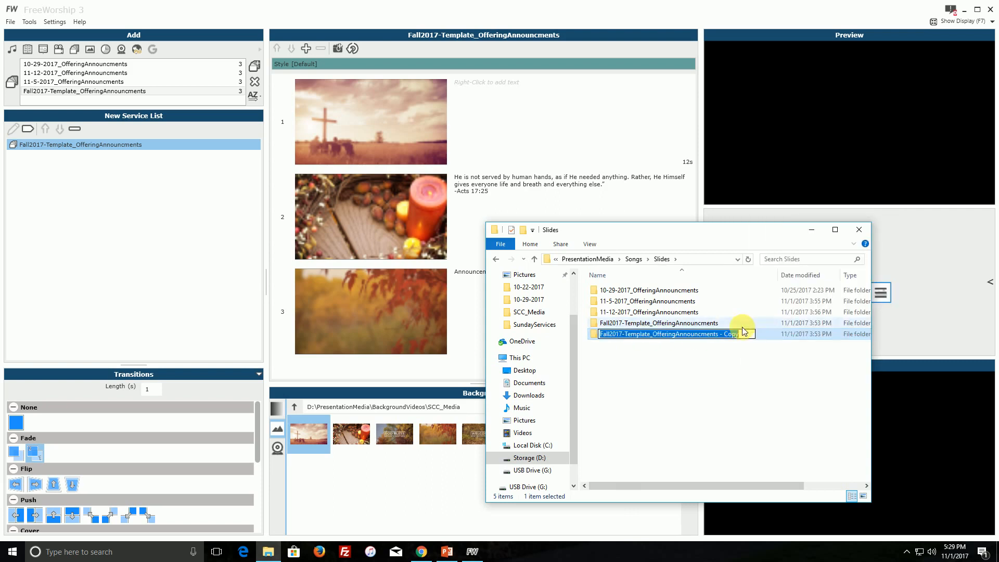
{"action": "left_click_drag", "start_coordinate": [744, 332], "coordinate": [718, 342]}
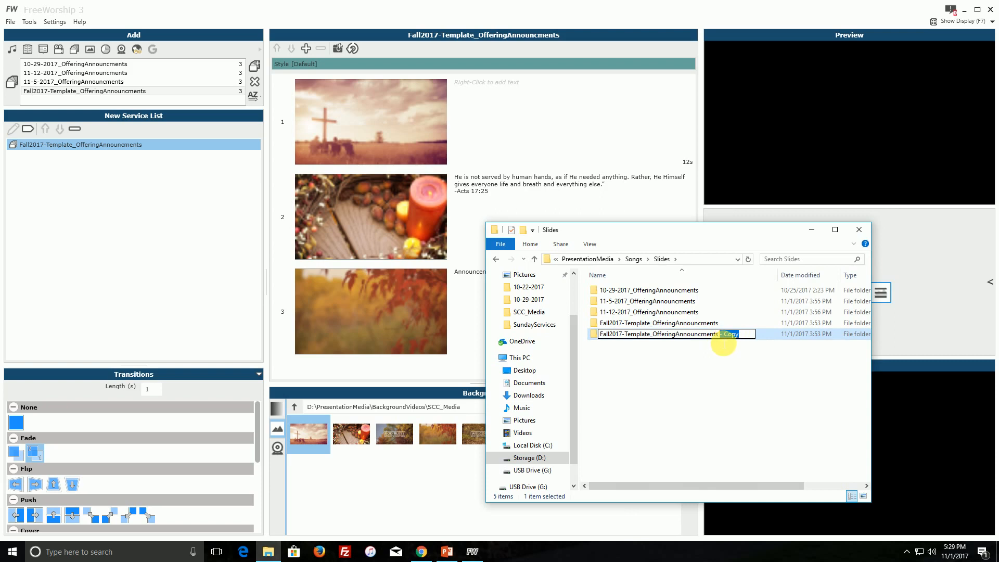
{"action": "key", "text": "BackSpace"}
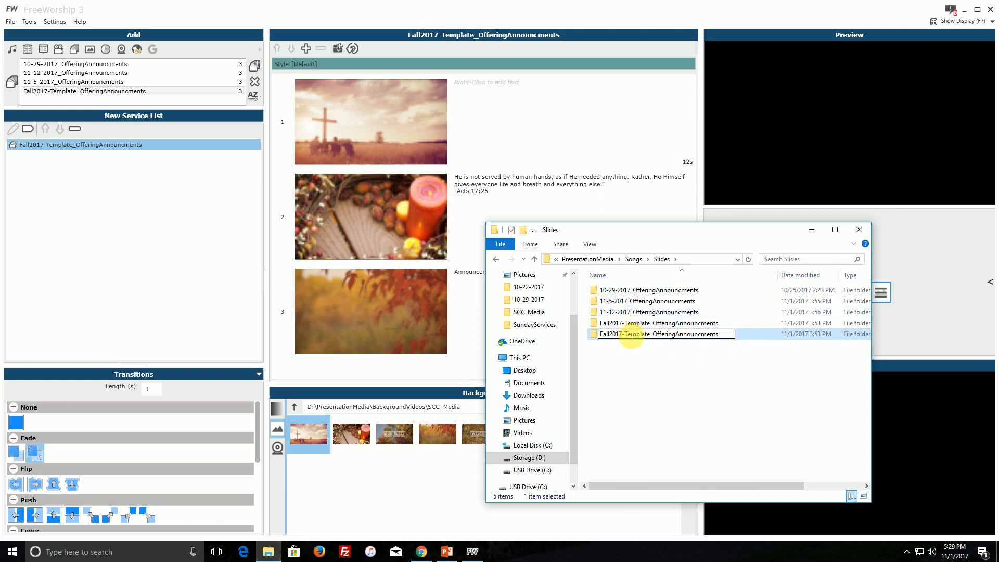
{"action": "double_click", "coordinate": [609, 334]}
{"action": "type", "text": "11-19-2017"}
{"action": "key", "text": "Delete"}
{"action": "key", "text": "Delete"}
{"action": "key", "text": "Delete"}
{"action": "key", "text": "Delete"}
{"action": "key", "text": "Delete"}
{"action": "key", "text": "Delete"}
{"action": "key", "text": "Delete"}
{"action": "key", "text": "Delete"}
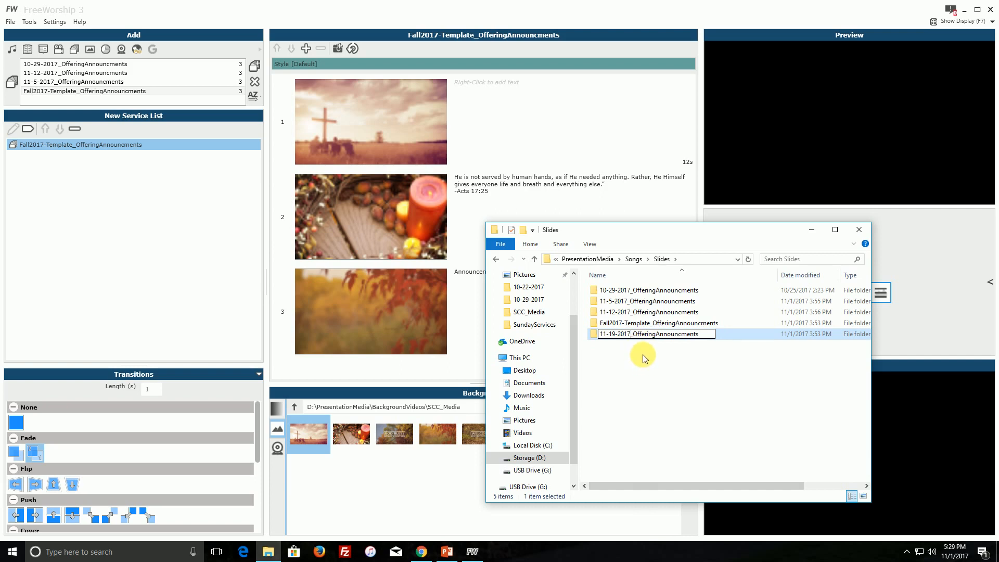
{"action": "left_click", "coordinate": [642, 355]}
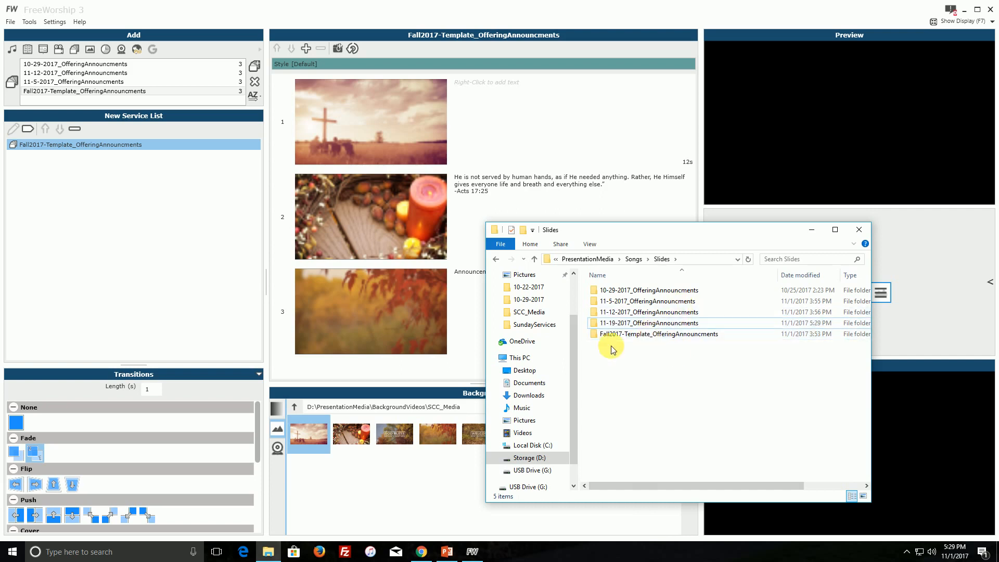
Switch back to FreeWorship and send the template's cross, Acts 17:25 and Announcements slides to the live display in turn.
{"action": "left_click", "coordinate": [509, 34]}
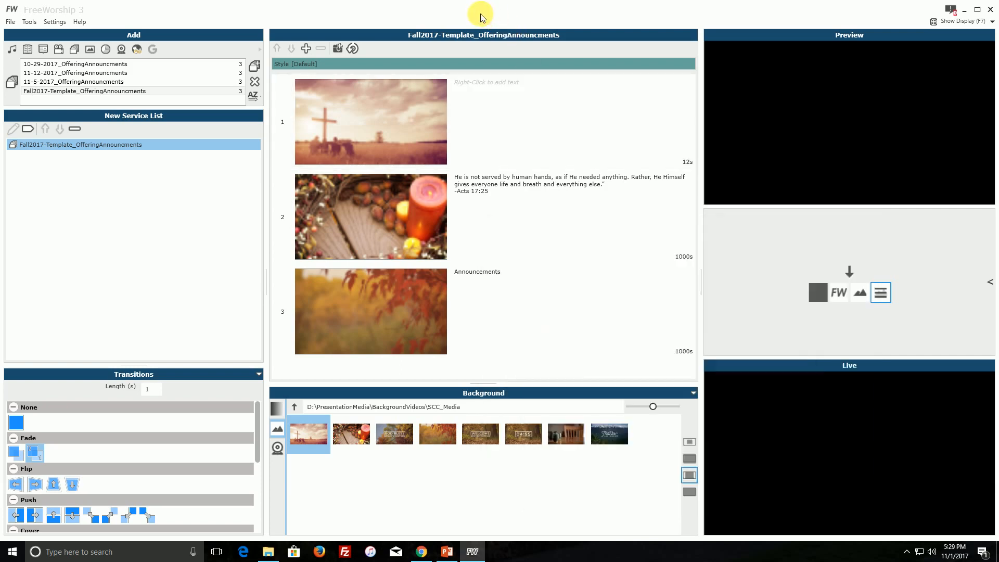
{"action": "left_click", "coordinate": [383, 118]}
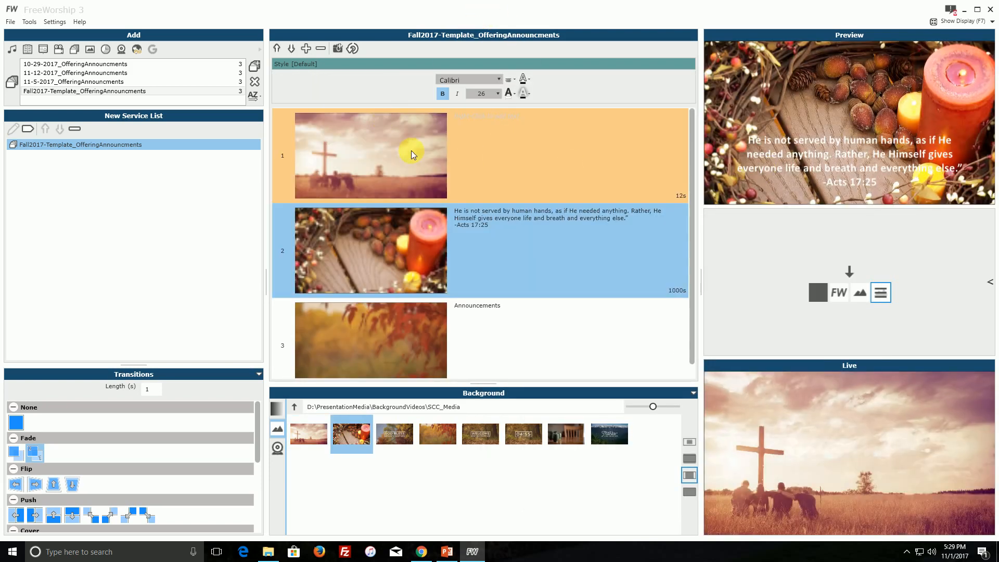
{"action": "left_click", "coordinate": [392, 151]}
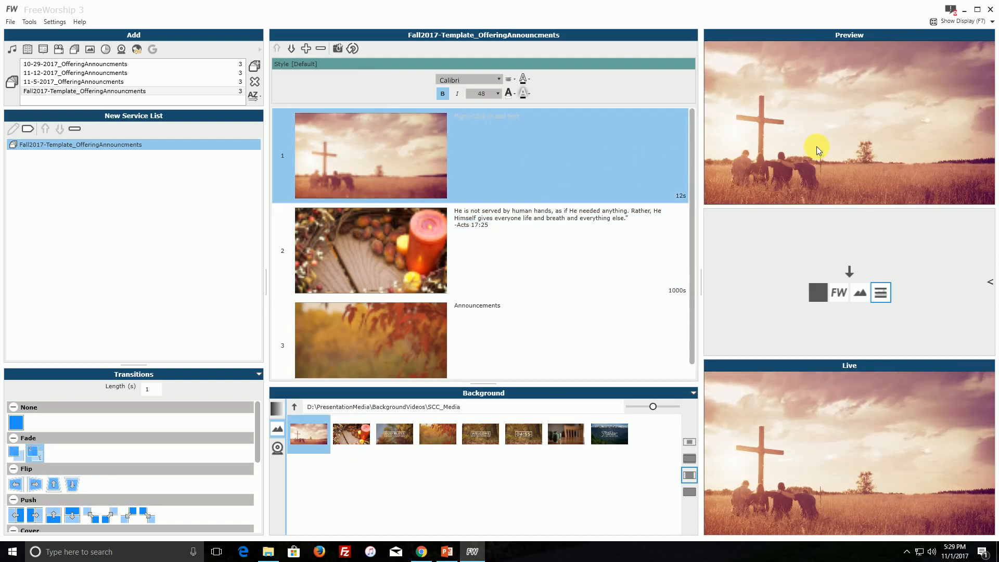
{"action": "left_click", "coordinate": [570, 245]}
{"action": "left_click", "coordinate": [851, 271]}
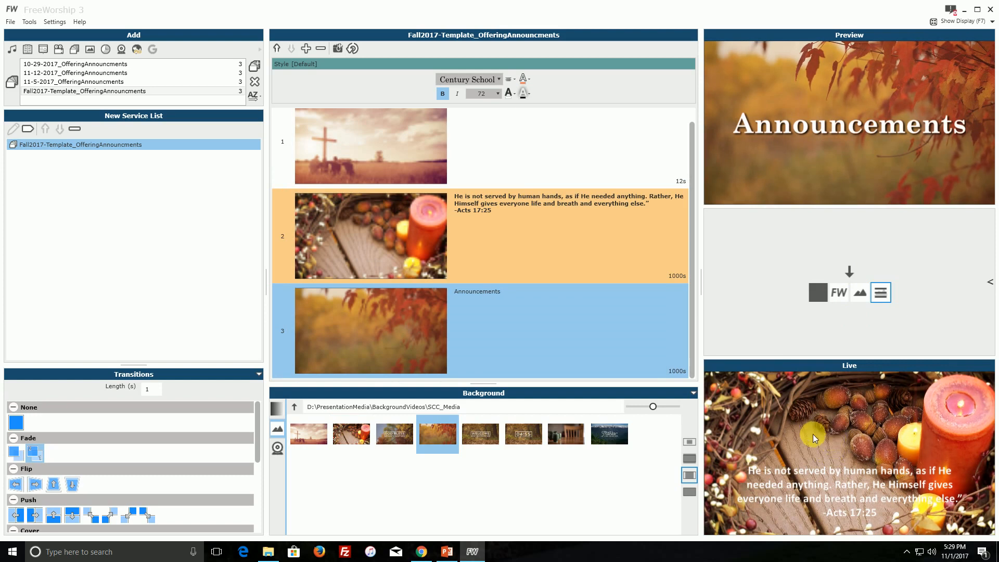
{"action": "left_click", "coordinate": [433, 333]}
{"action": "double_click", "coordinate": [520, 336]}
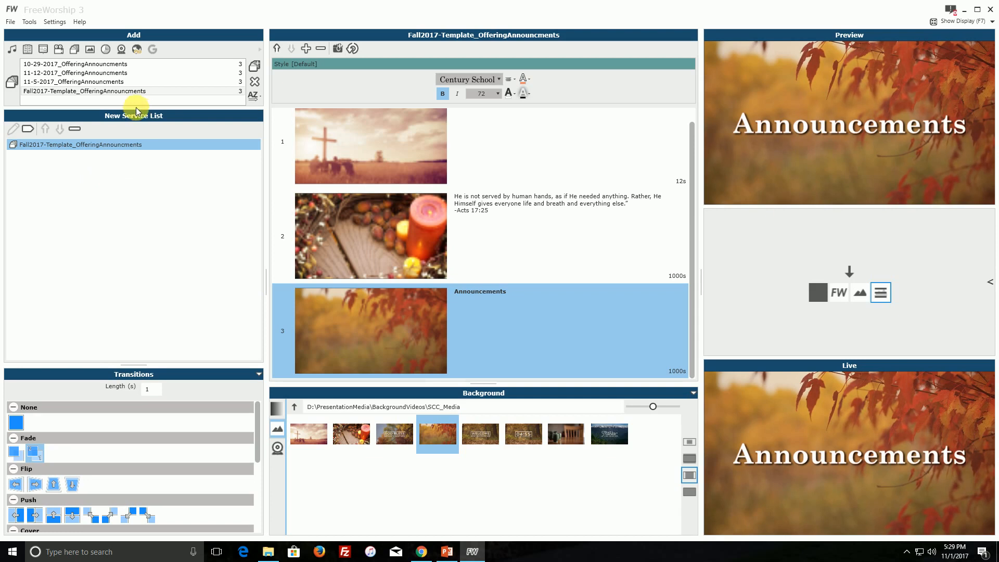
Reload the database so the slide set list picks up the copied folder.
{"action": "left_click", "coordinate": [76, 84]}
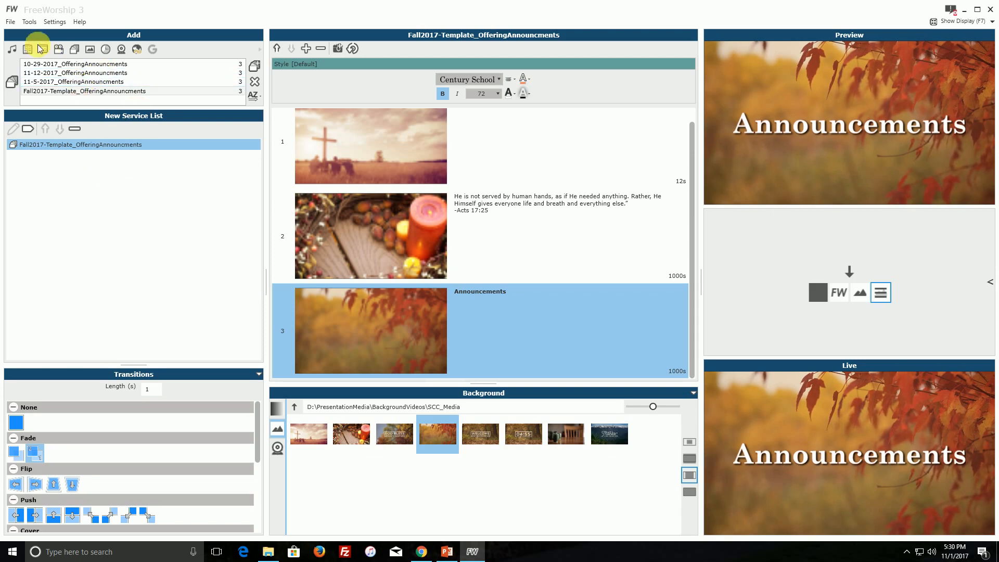
{"action": "left_click", "coordinate": [29, 21]}
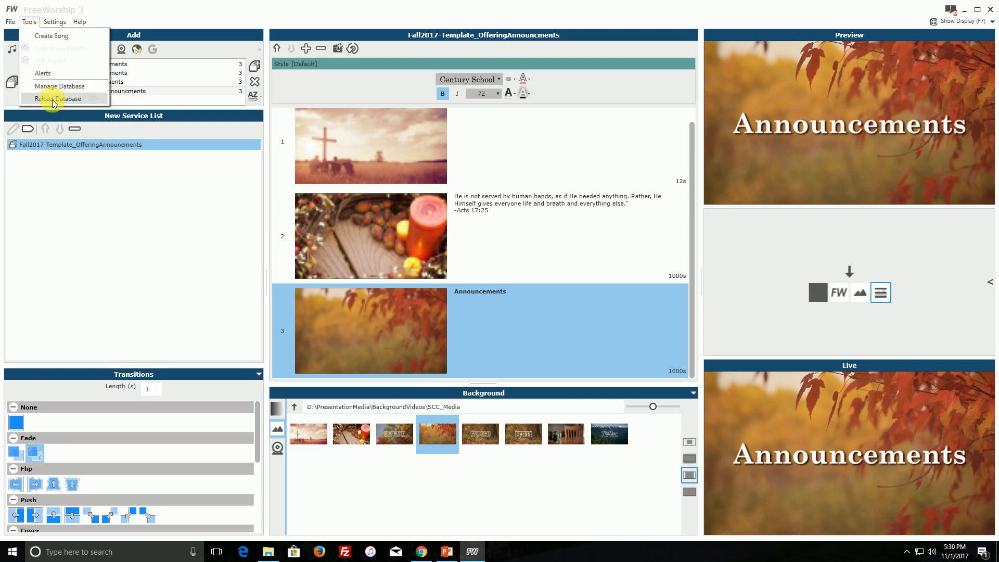
{"action": "left_click", "coordinate": [48, 98]}
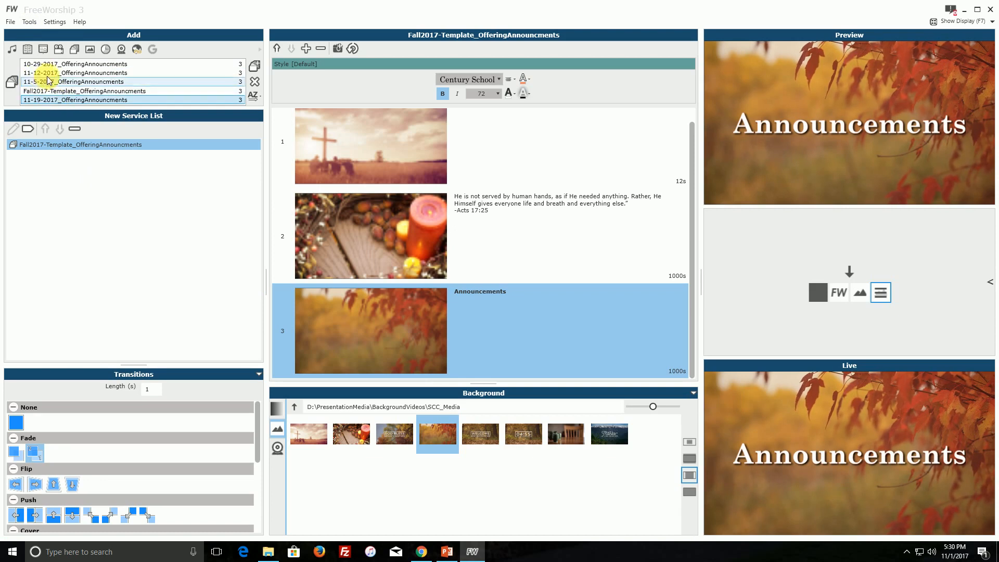
Add the 11-5-2017_OfferingAnnouncments slide set to the service list.
{"action": "left_click", "coordinate": [39, 73]}
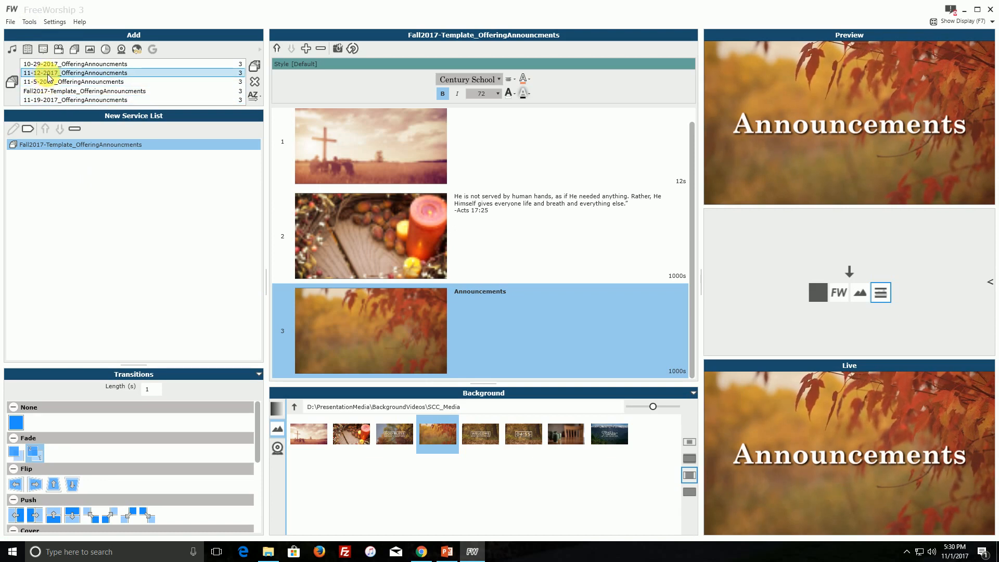
{"action": "left_click", "coordinate": [49, 82]}
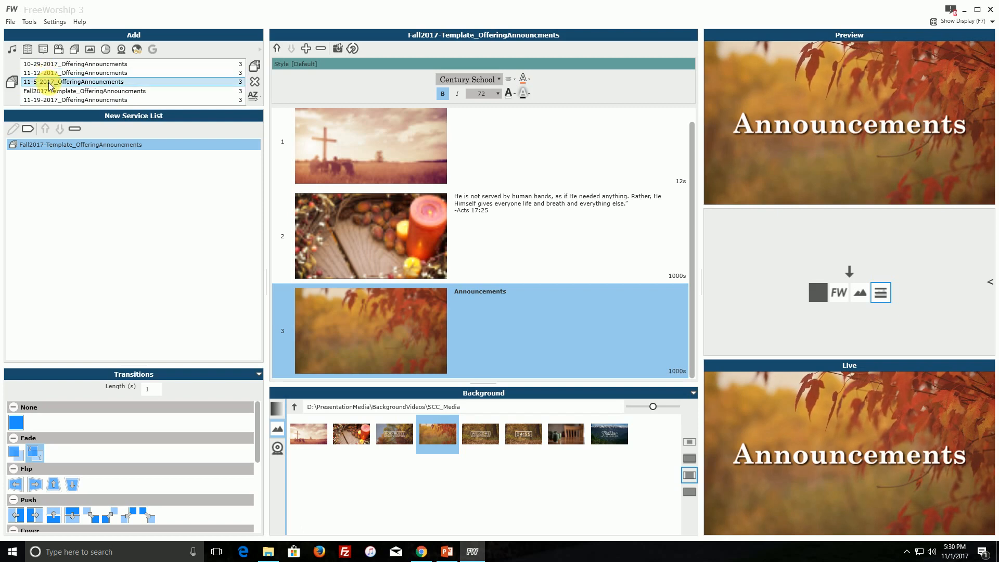
{"action": "double_click", "coordinate": [49, 83]}
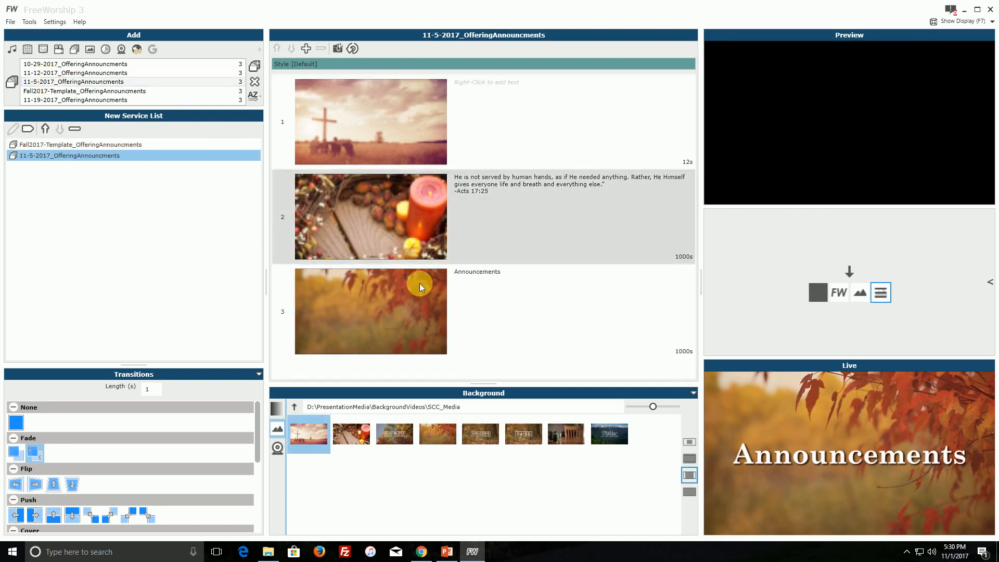
On slide 3 of the 11-5-2017 set, open the Announcements text for editing and set its font size to 48.
{"action": "left_click", "coordinate": [479, 312]}
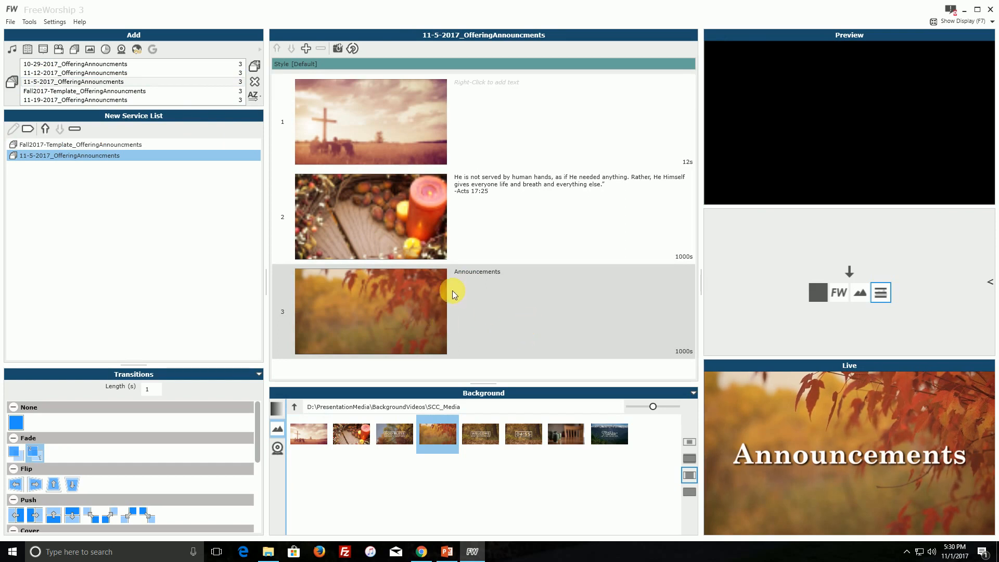
{"action": "left_click", "coordinate": [493, 314]}
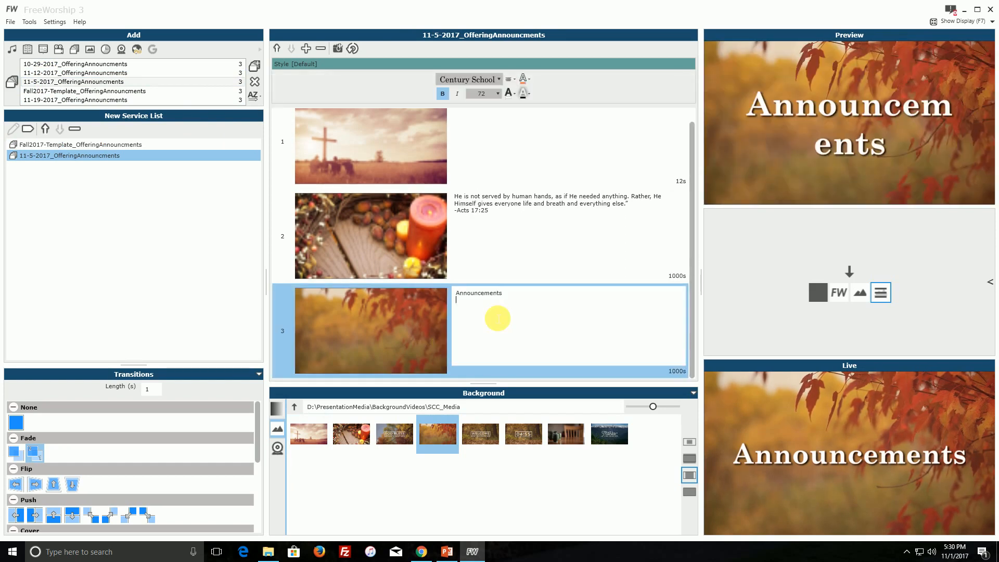
{"action": "left_click", "coordinate": [400, 320]}
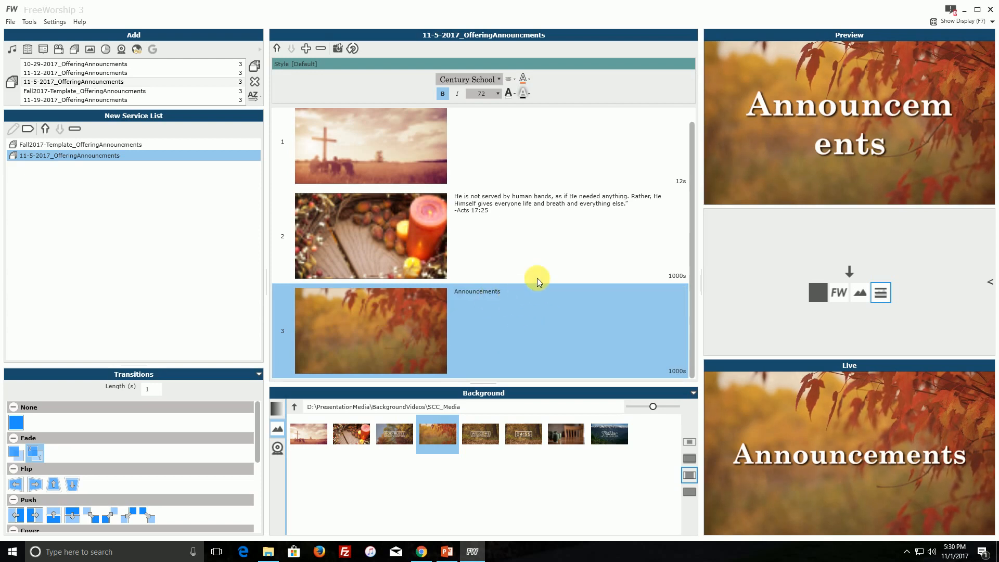
{"action": "left_click", "coordinate": [497, 94]}
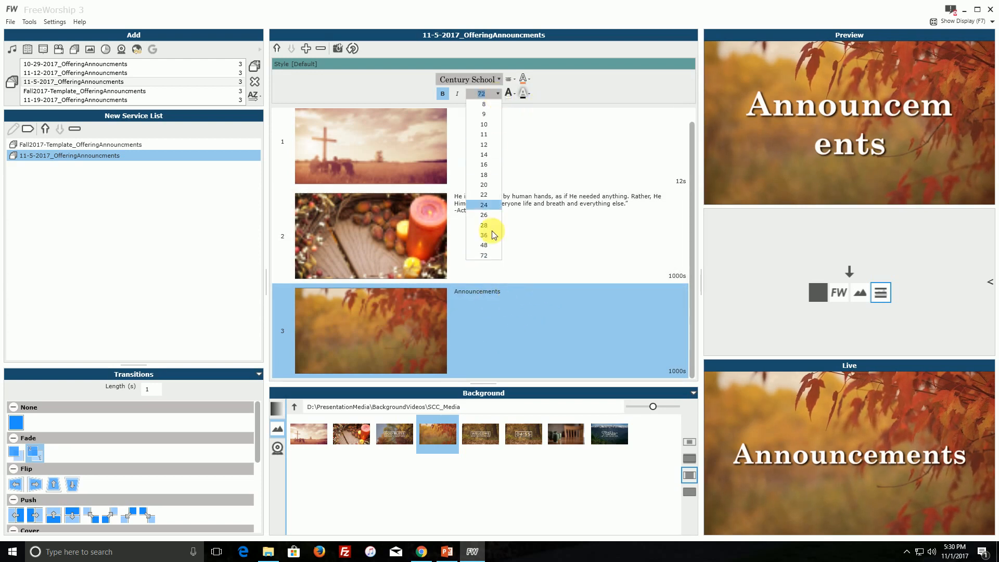
{"action": "left_click", "coordinate": [486, 245]}
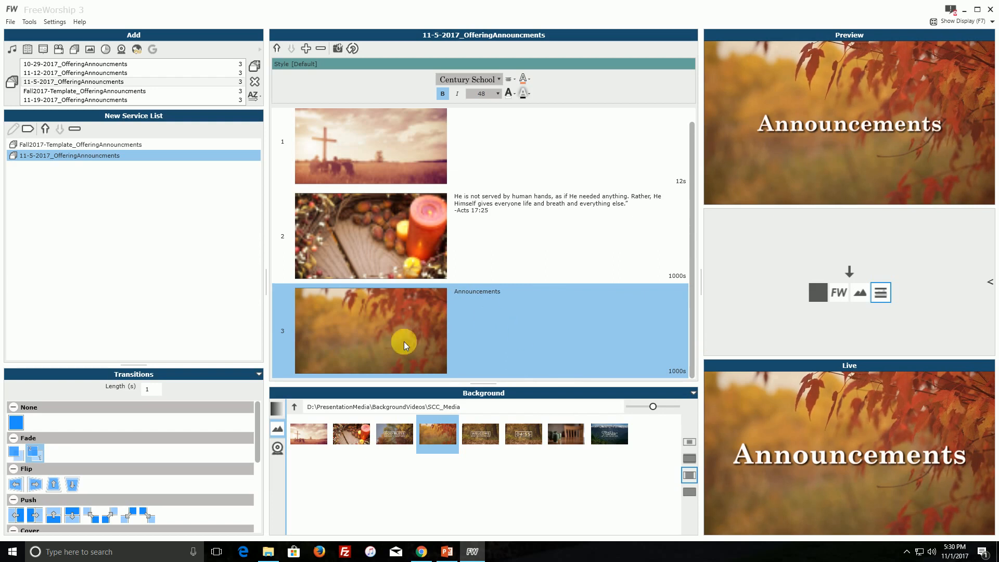
Add a fourth slide to the 11-5-2017 set and give it the plain autumn leaves background image.
{"action": "left_click", "coordinate": [339, 49]}
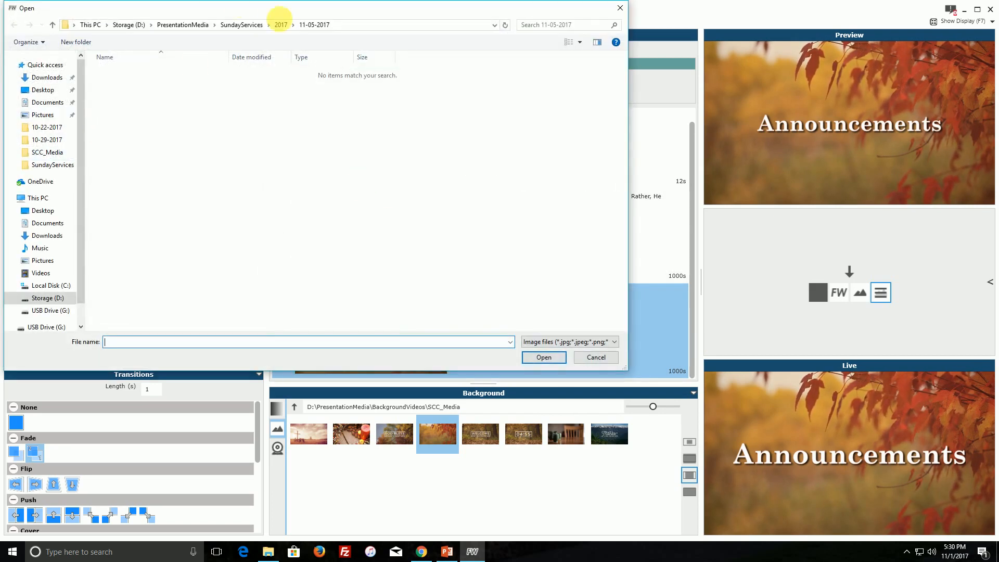
{"action": "left_click", "coordinate": [604, 360]}
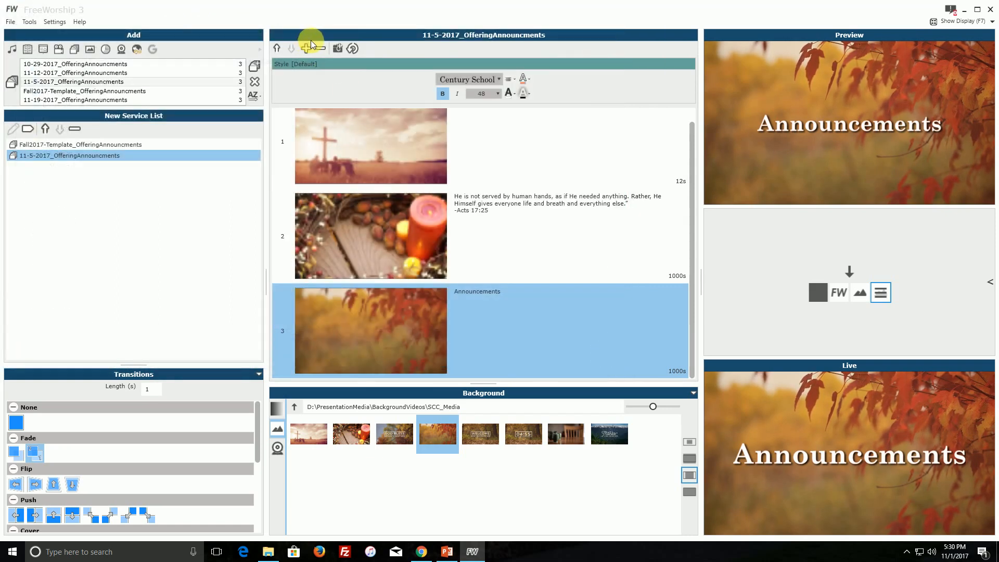
{"action": "left_click", "coordinate": [306, 48]}
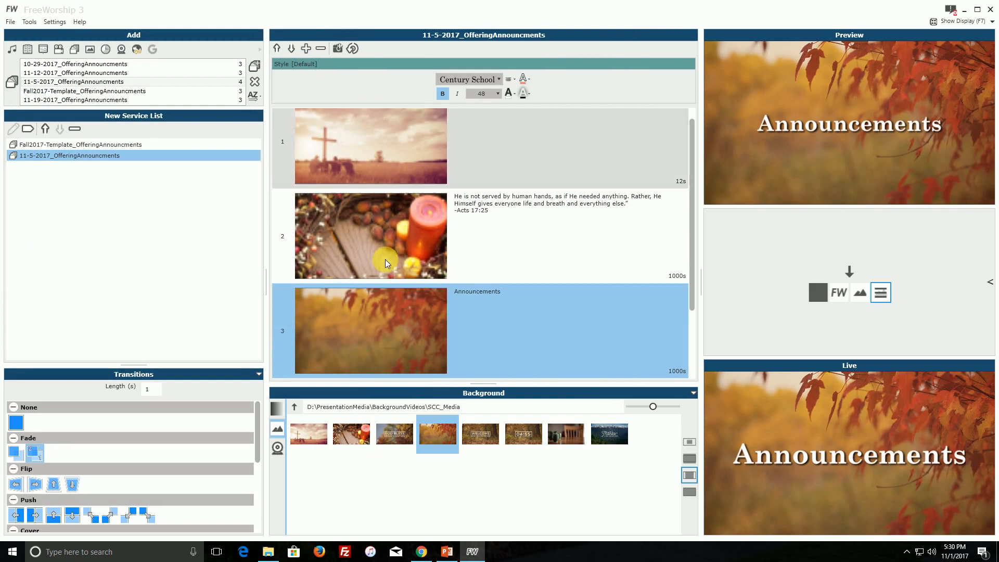
{"action": "left_click", "coordinate": [408, 313]}
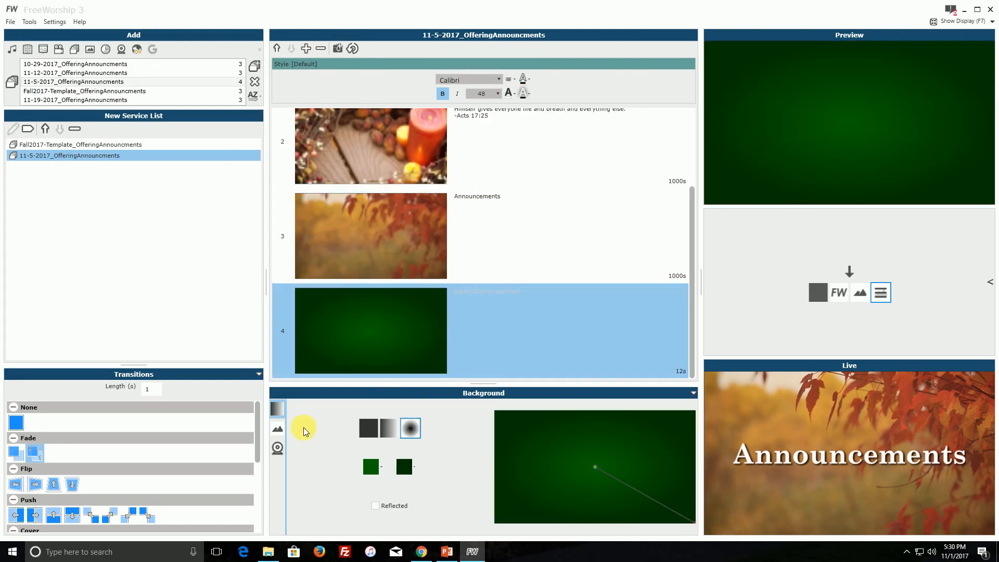
{"action": "left_click", "coordinate": [277, 429]}
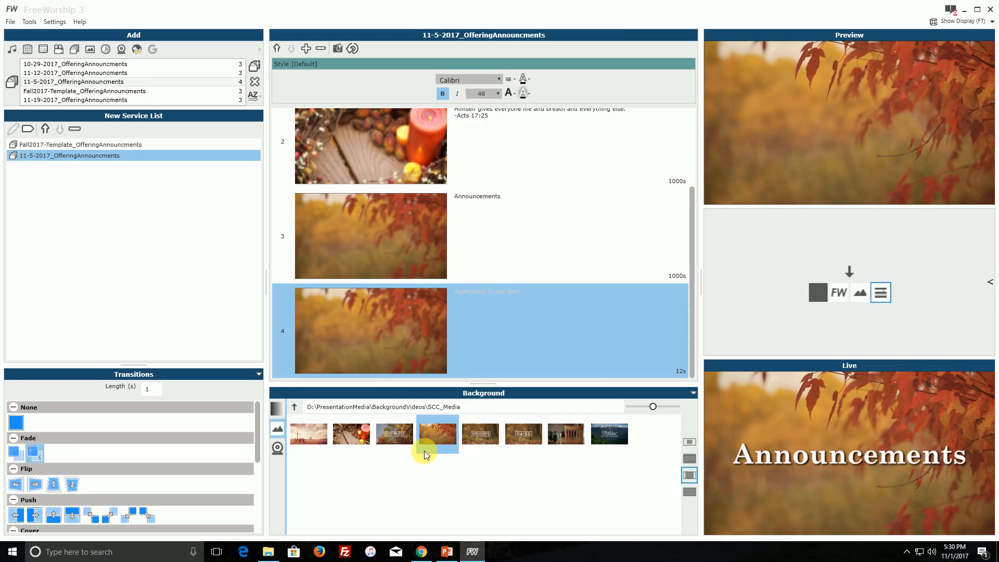
{"action": "left_click", "coordinate": [398, 434]}
{"action": "left_click", "coordinate": [444, 443]}
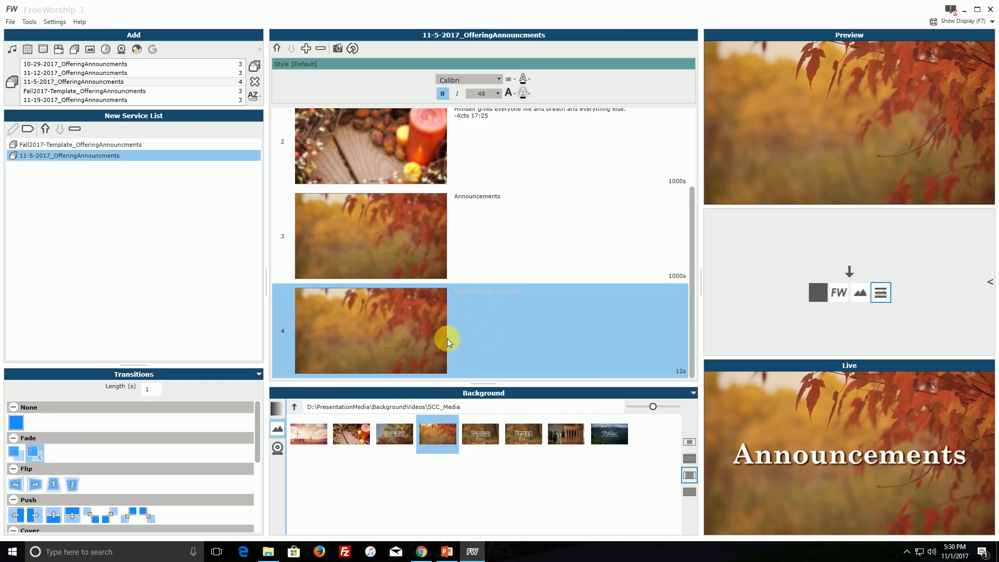
Open slide 4's text for editing and paste in the four announcements copied from the other application.
{"action": "left_click", "coordinate": [493, 297]}
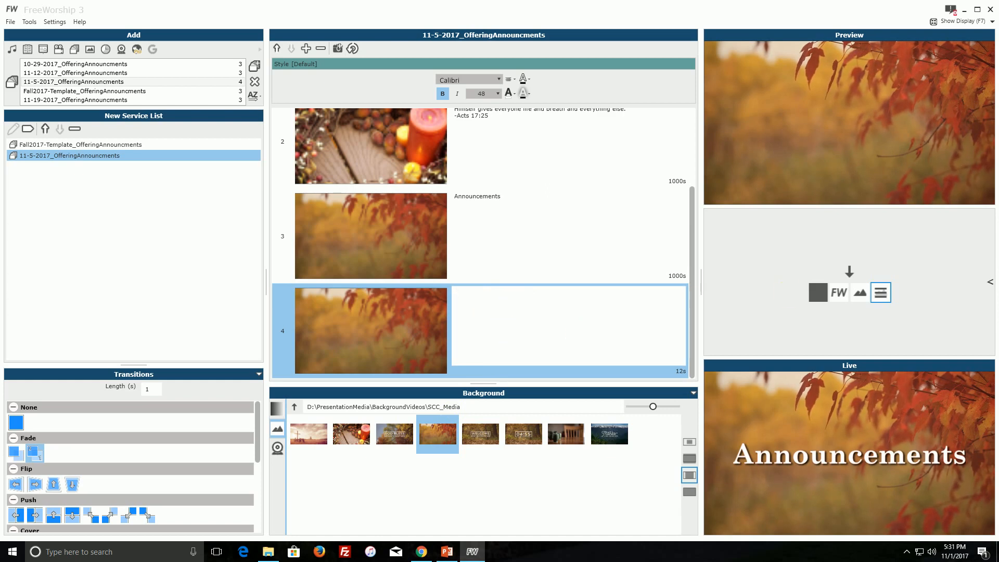
{"action": "key", "text": "alt+Tab"}
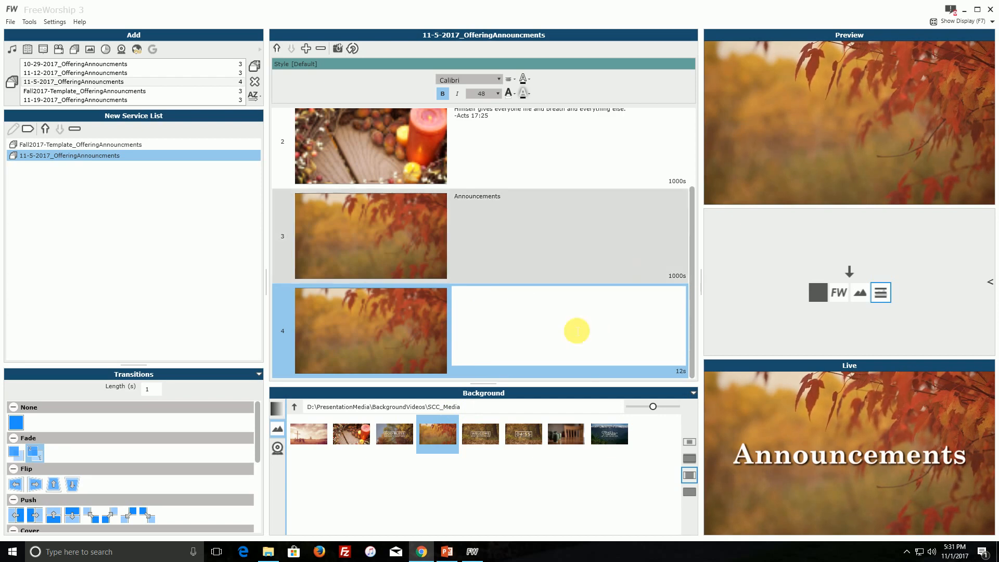
{"action": "left_click", "coordinate": [540, 315]}
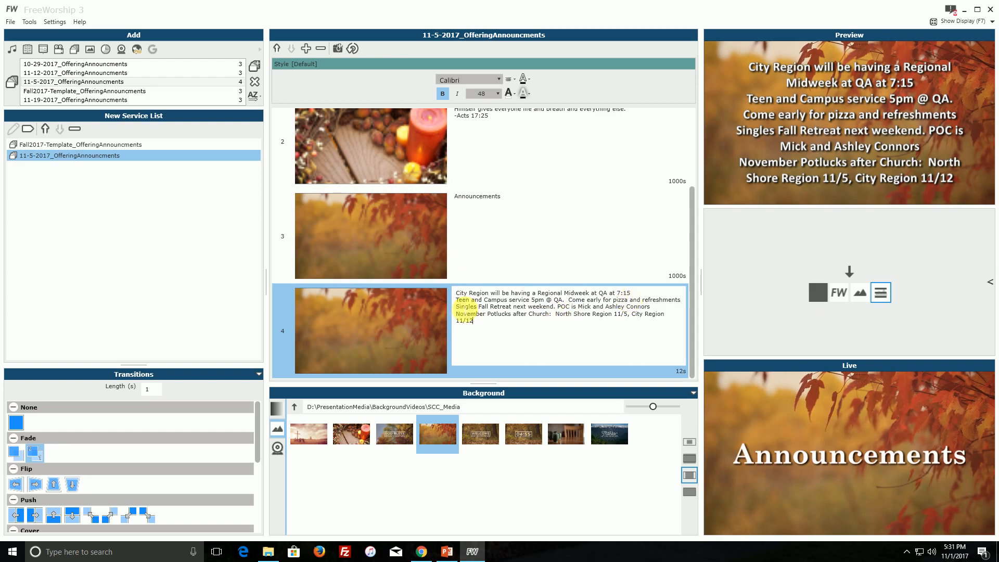
Insert a blank line between each of the four announcements on slide 4.
{"action": "key", "text": "Return"}
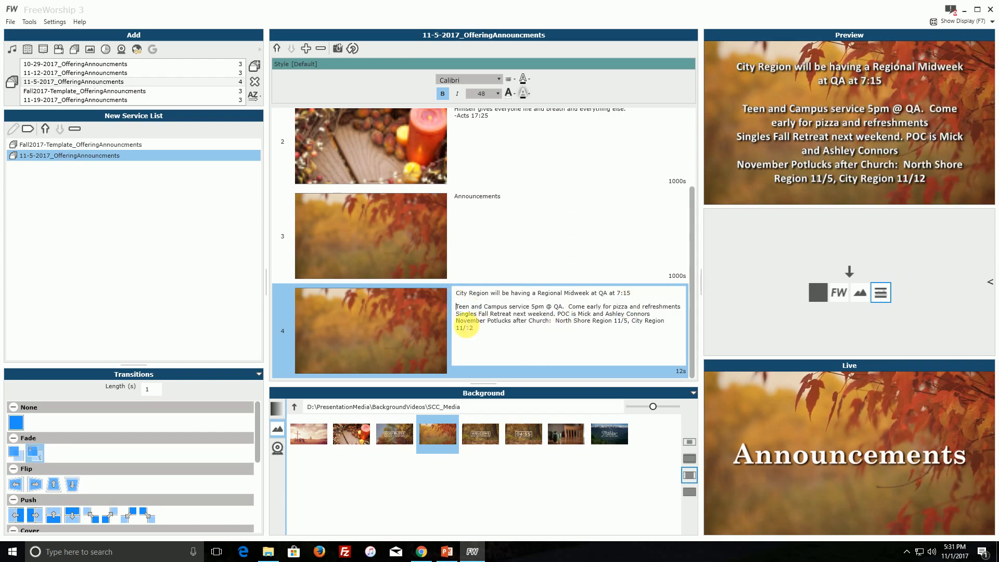
{"action": "left_click", "coordinate": [456, 315]}
{"action": "key", "text": "Return"}
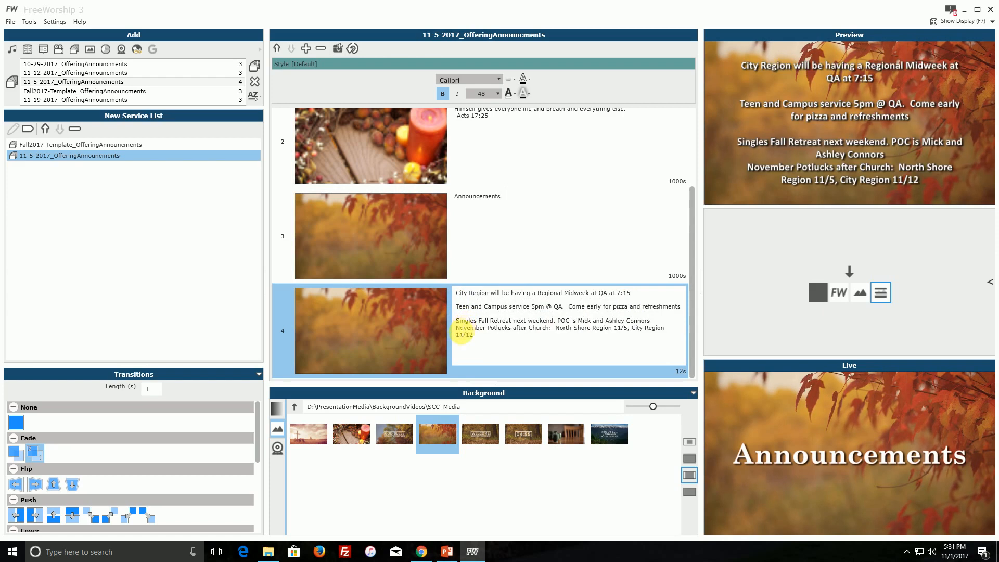
{"action": "key", "text": "Return"}
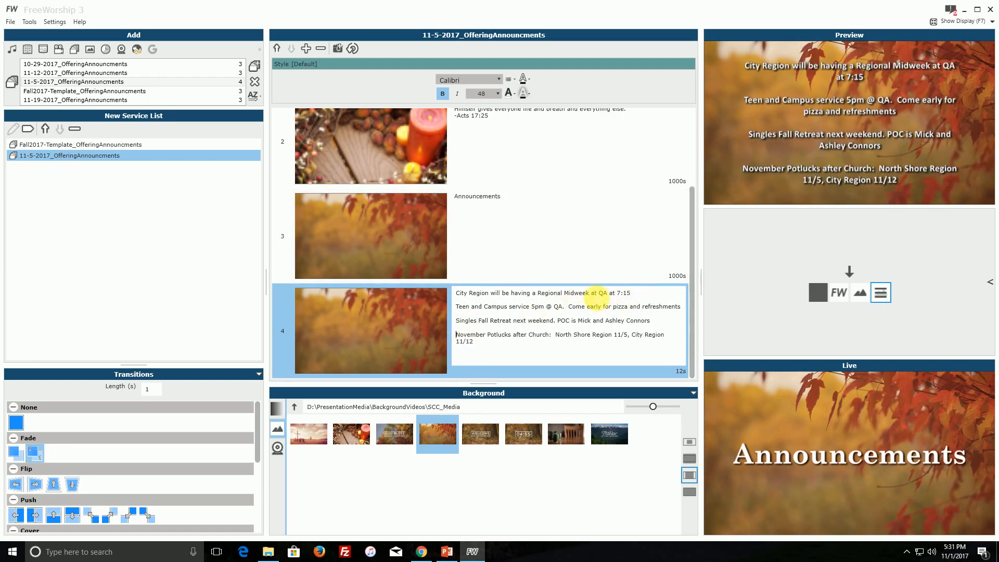
Break slide 4's announcements onto second lines before "QA at 7:15", "Come early", "POC is" and "North Shore Region".
{"action": "left_click", "coordinate": [600, 293]}
{"action": "key", "text": "Return"}
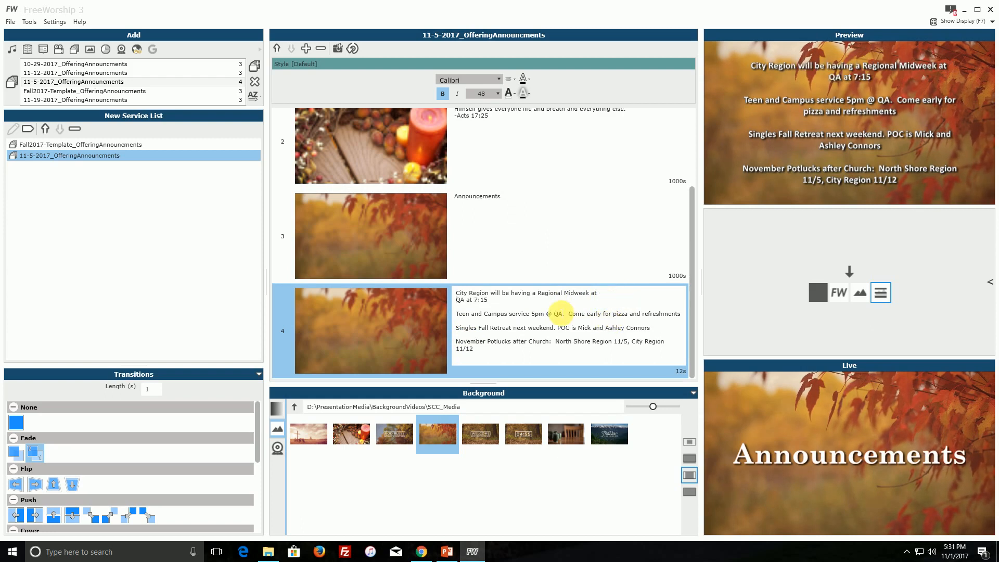
{"action": "left_click", "coordinate": [568, 314]}
{"action": "key", "text": "Return"}
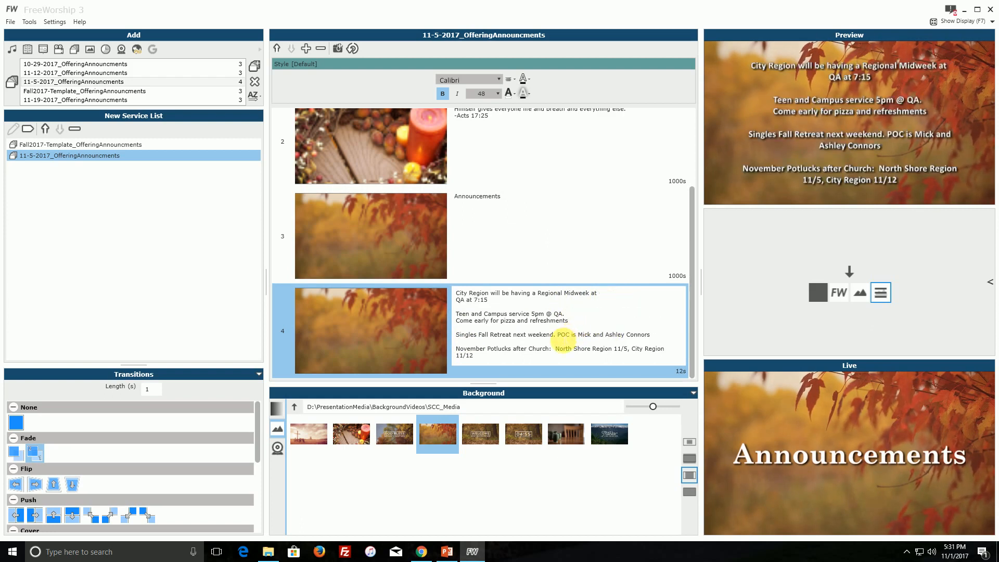
{"action": "left_click", "coordinate": [558, 335]}
{"action": "key", "text": "Return"}
{"action": "key", "text": "Return"}
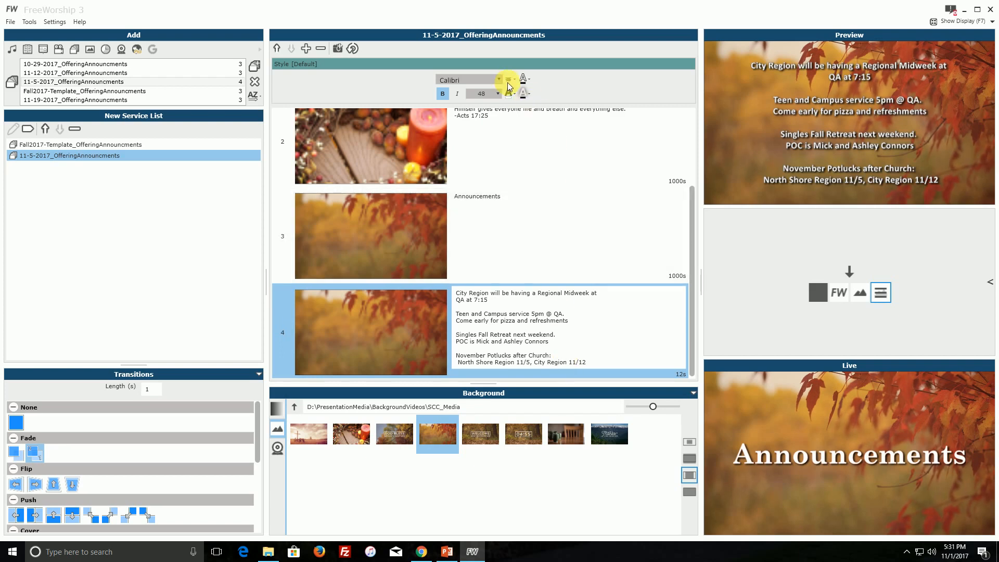
Try font sizes 18 and 36 on slide 4's announcements and settle on 72.
{"action": "left_click", "coordinate": [495, 95]}
{"action": "left_click", "coordinate": [493, 177]}
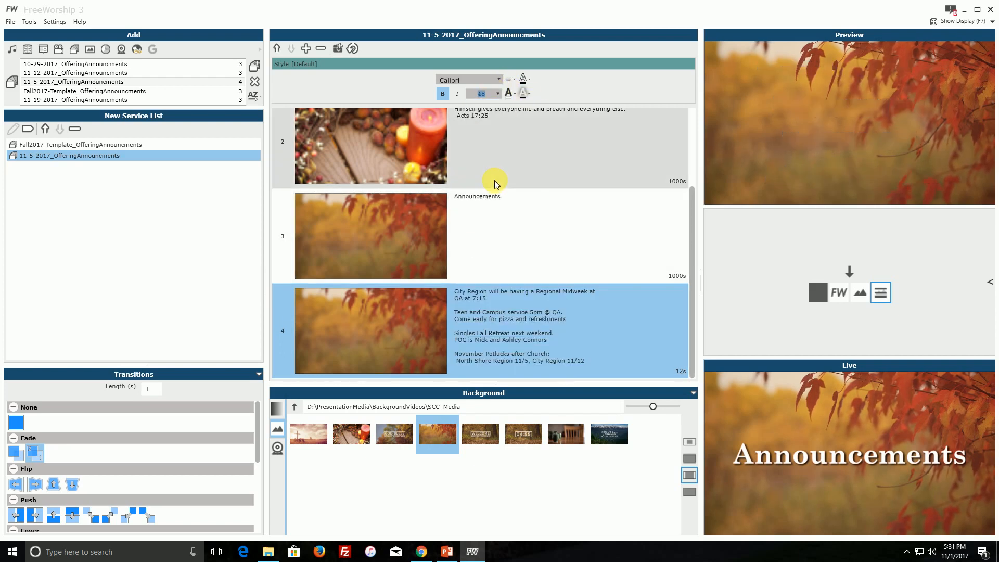
{"action": "left_click", "coordinate": [498, 93]}
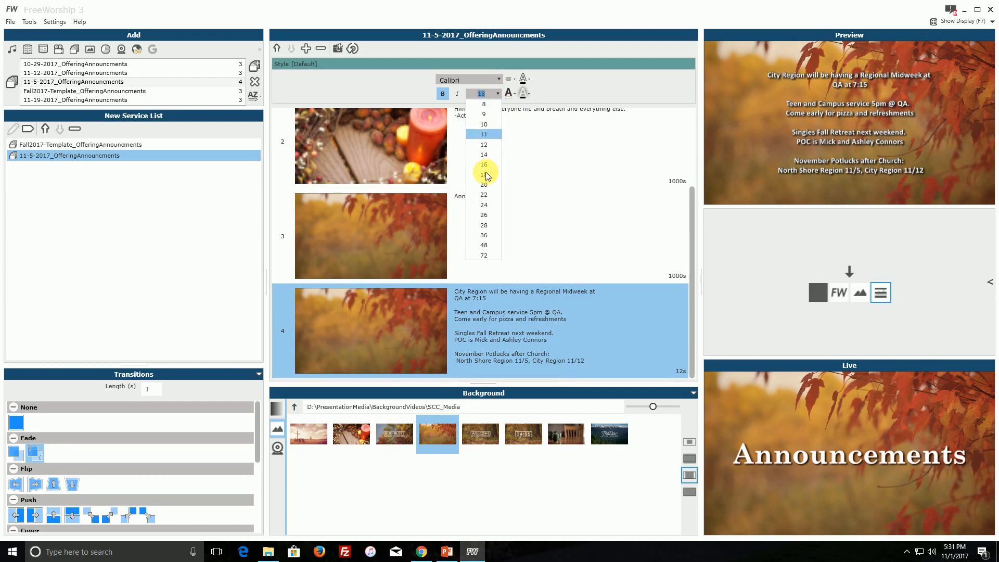
{"action": "left_click", "coordinate": [488, 234]}
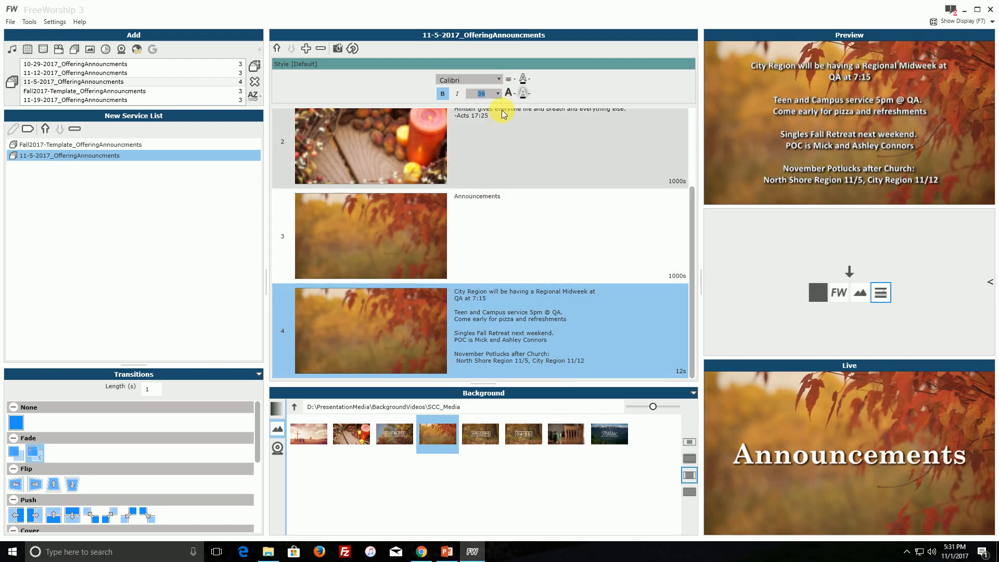
{"action": "left_click", "coordinate": [498, 94]}
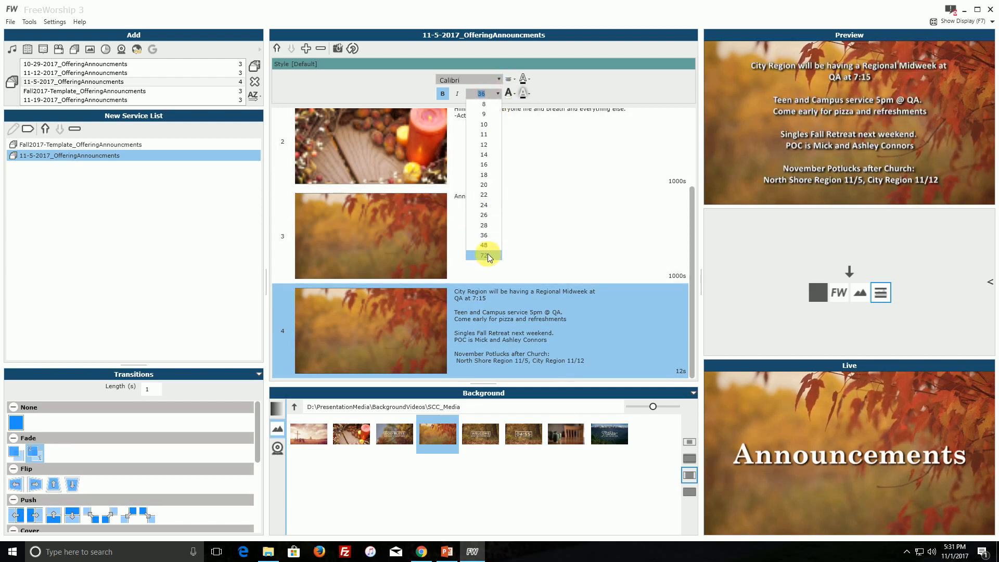
{"action": "left_click", "coordinate": [488, 255]}
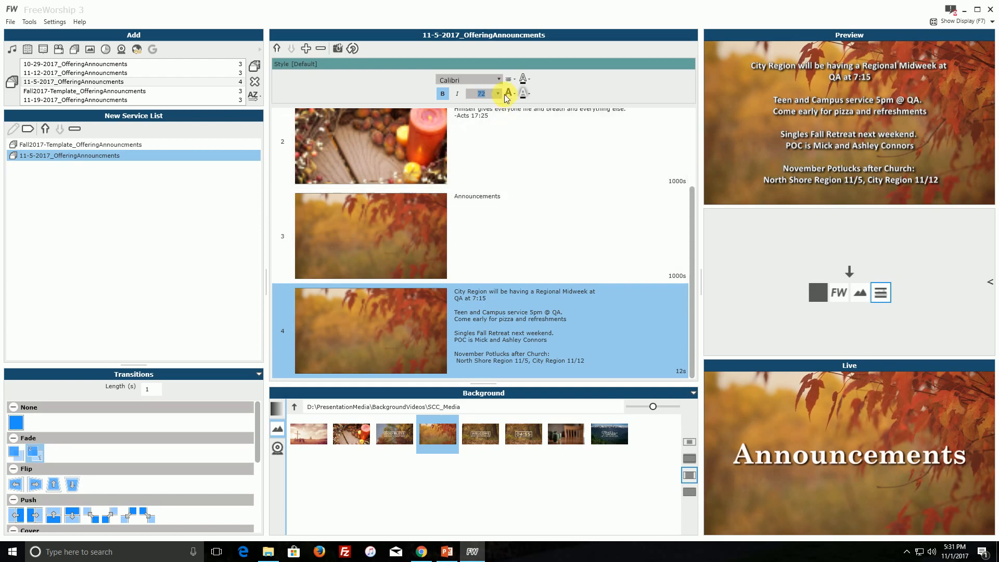
Turn Text Wrapping off and keep Auto Fit Text on for slide 4's announcements.
{"action": "left_click", "coordinate": [514, 80]}
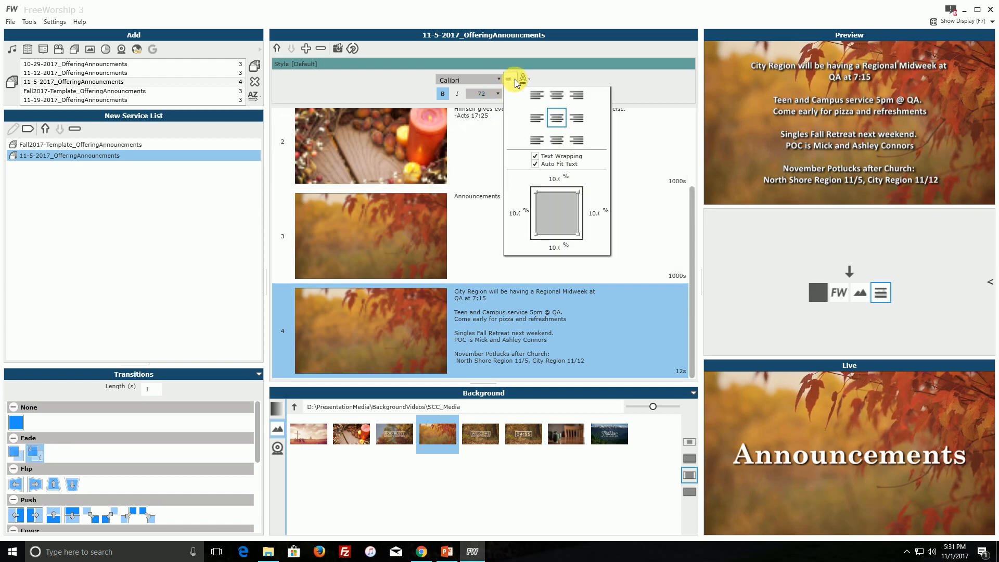
{"action": "left_click", "coordinate": [536, 162]}
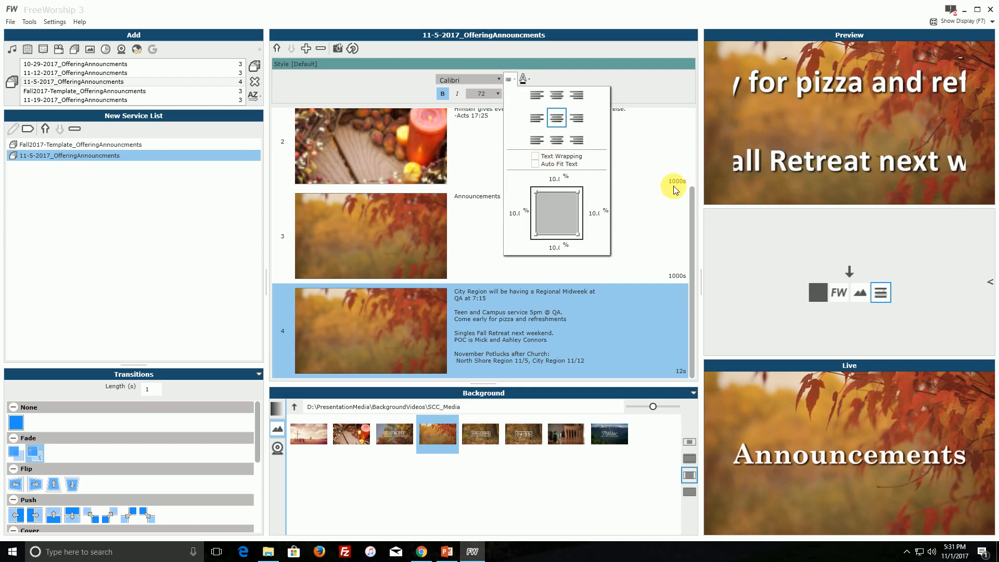
{"action": "left_click", "coordinate": [536, 164]}
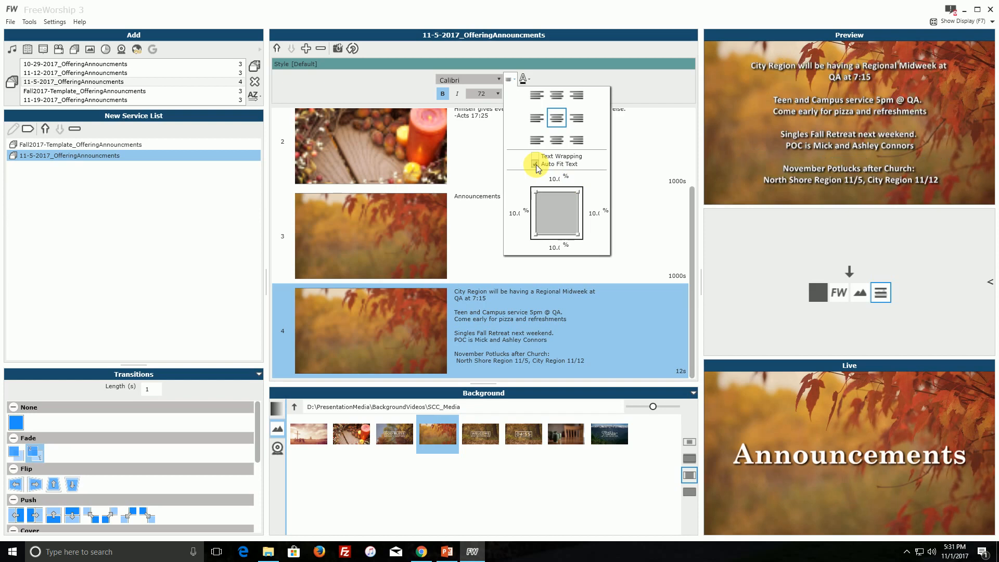
Try several text alignments on slide 4's announcements and settle on bottom centre.
{"action": "left_click", "coordinate": [578, 139]}
{"action": "left_click", "coordinate": [537, 94]}
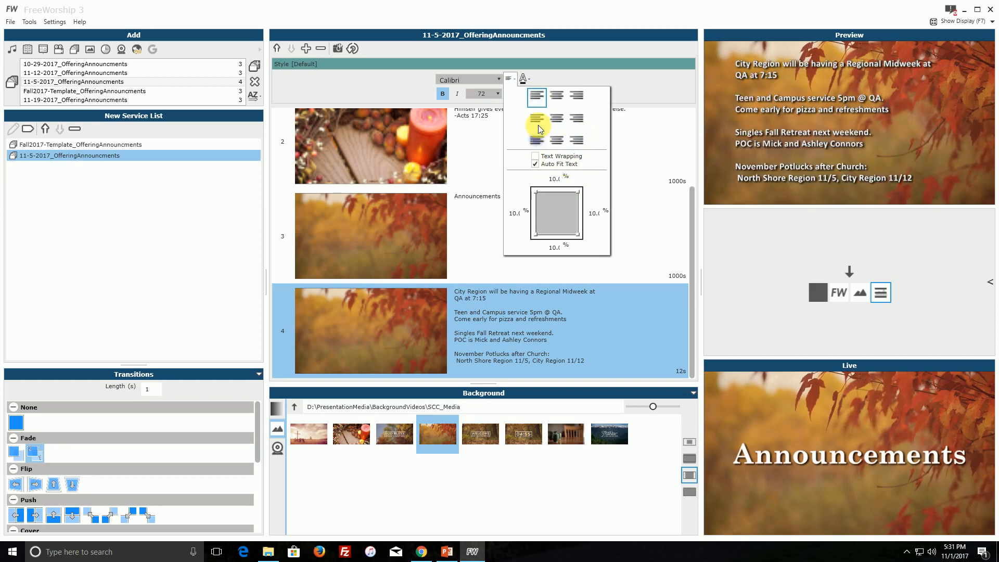
{"action": "left_click", "coordinate": [538, 140]}
{"action": "left_click", "coordinate": [556, 117]}
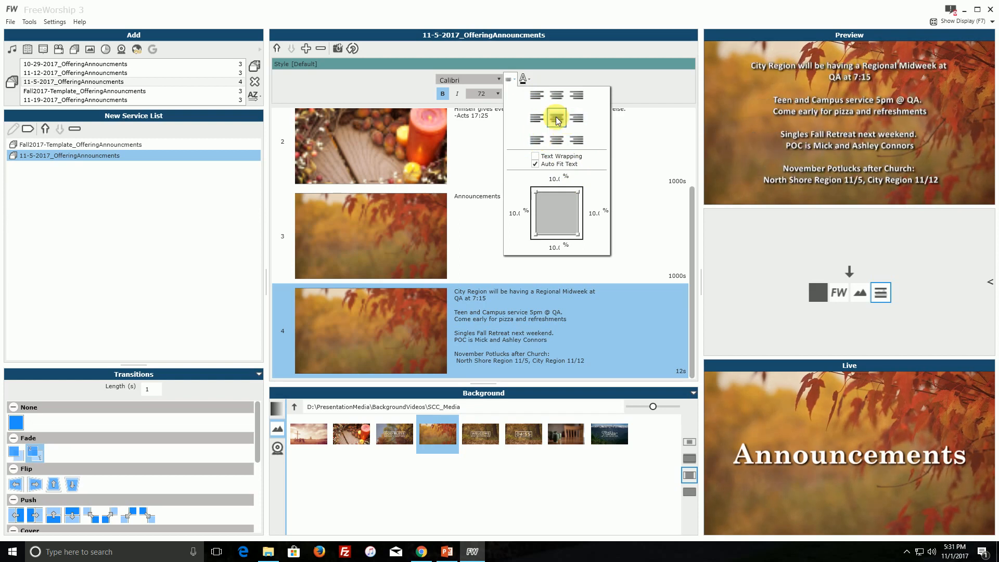
{"action": "left_click", "coordinate": [558, 141]}
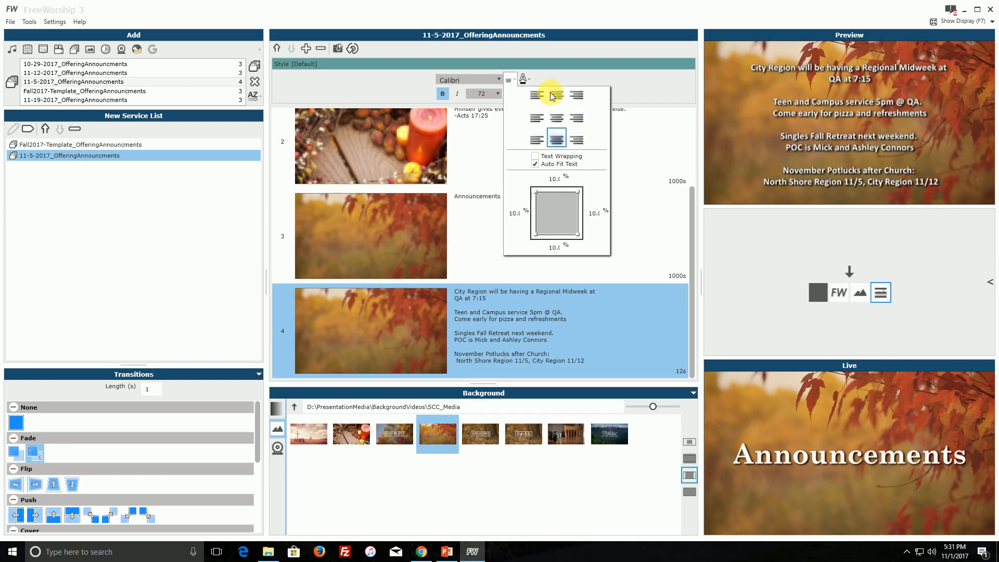
{"action": "left_click", "coordinate": [632, 143]}
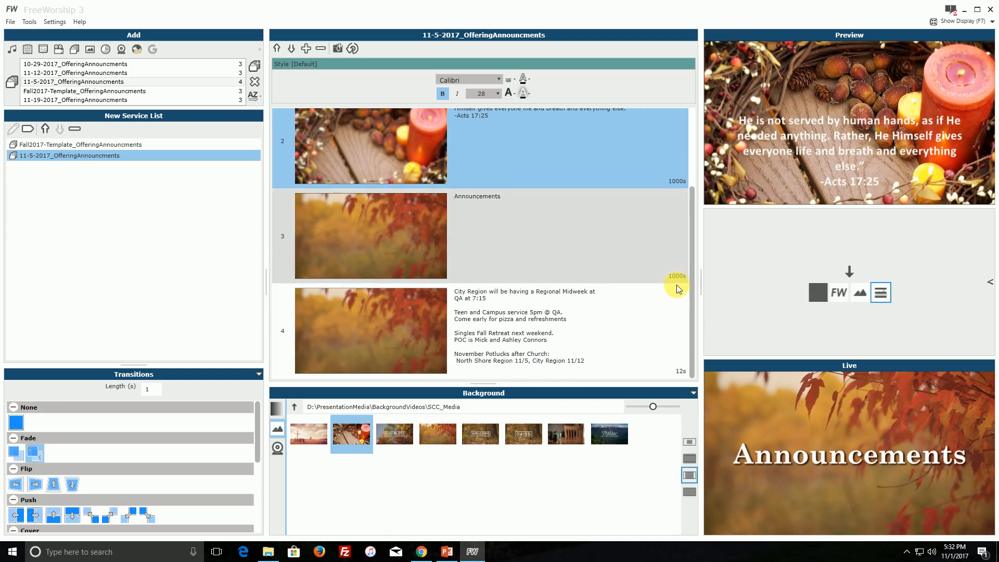
Set slide 4's display duration to 1000 seconds.
{"action": "left_click", "coordinate": [682, 370]}
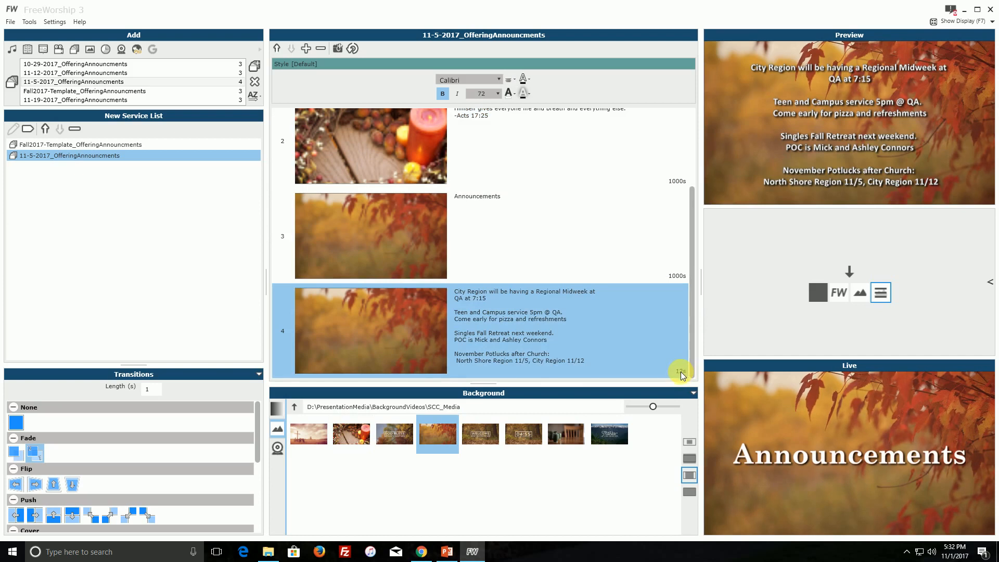
{"action": "left_click", "coordinate": [680, 372]}
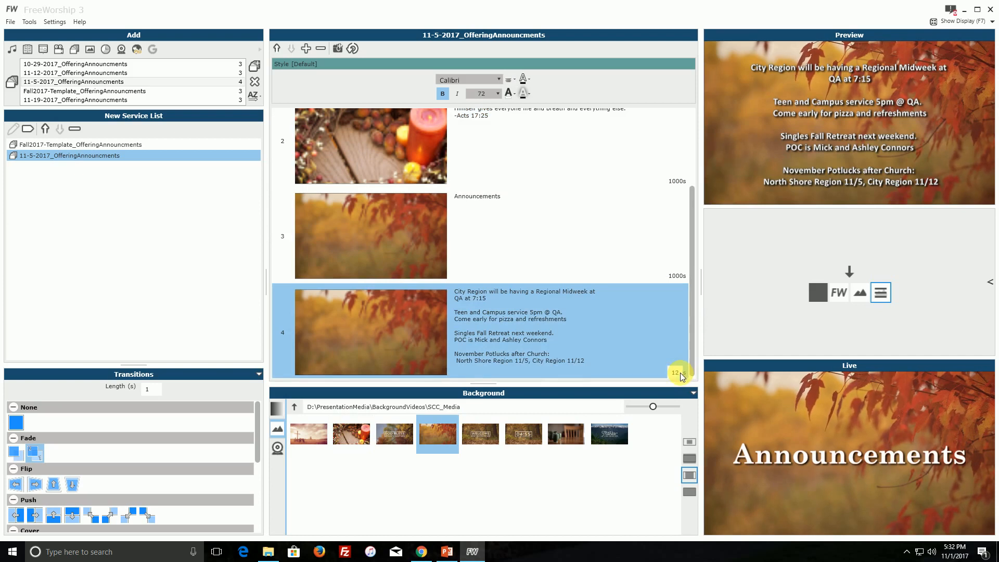
{"action": "left_click", "coordinate": [680, 376]}
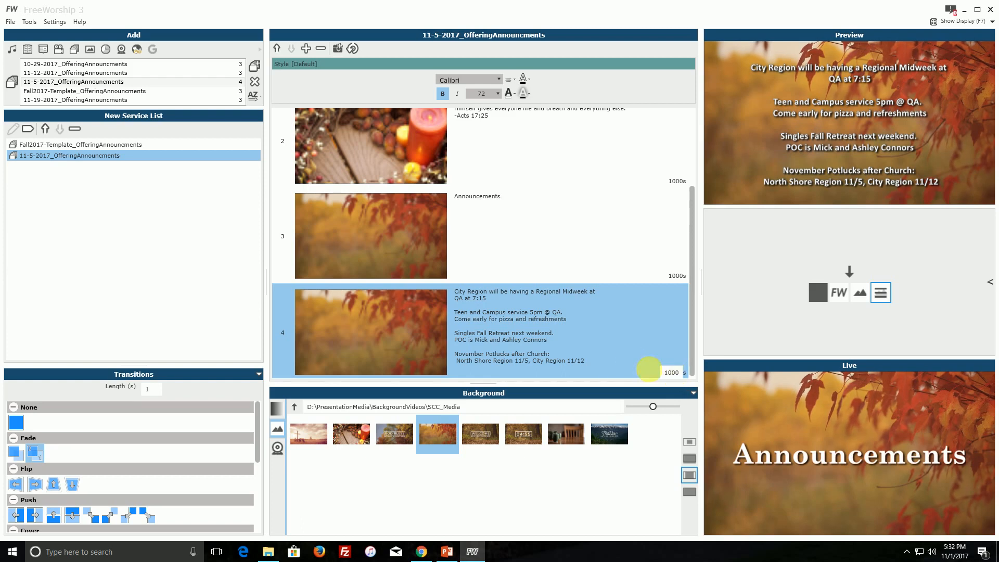
{"action": "left_click", "coordinate": [669, 271]}
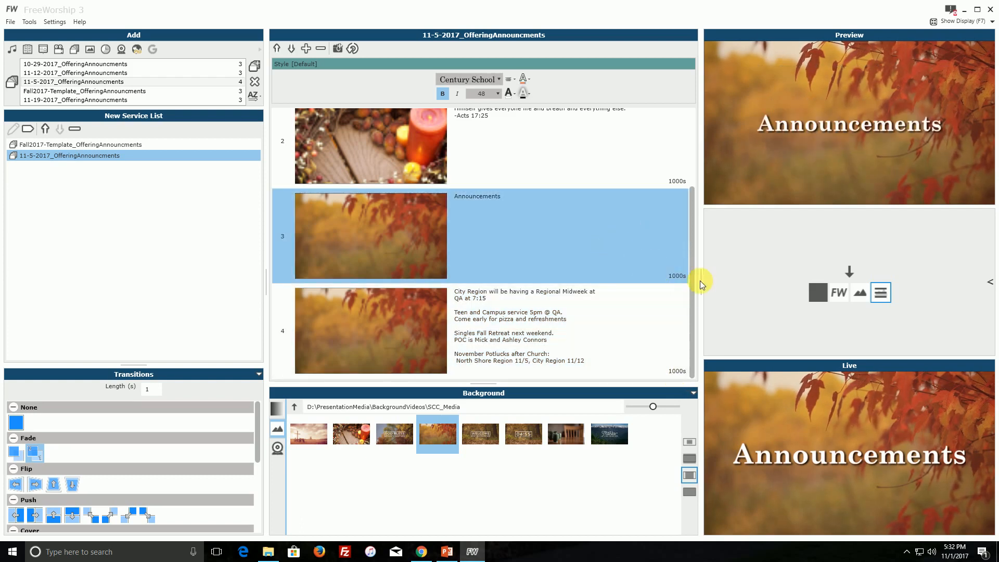
{"action": "left_click", "coordinate": [679, 338]}
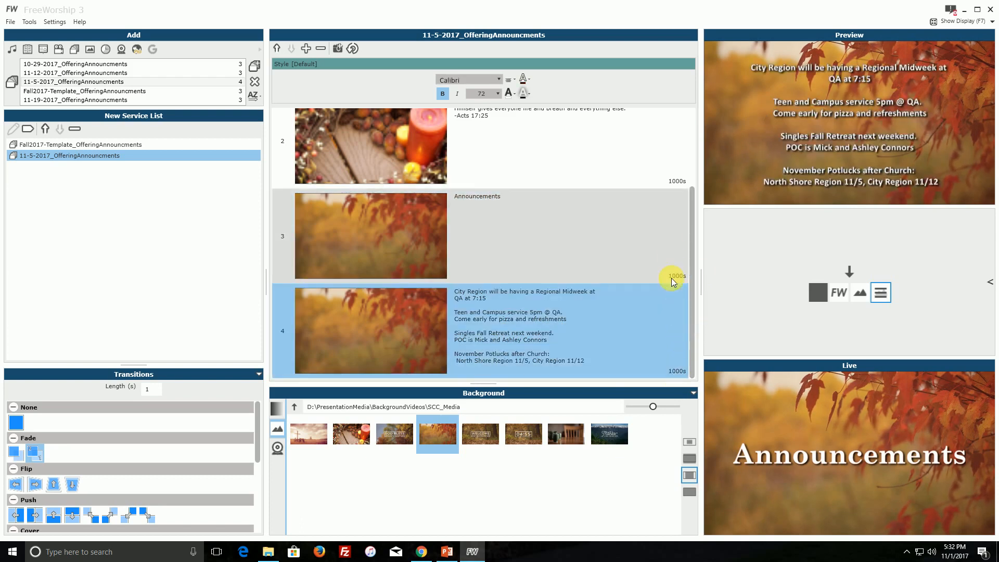
Try a display duration of 0 seconds on slide 1 and send the slide live.
{"action": "scroll", "coordinate": [668, 255], "scroll_direction": "up", "scroll_amount": 5}
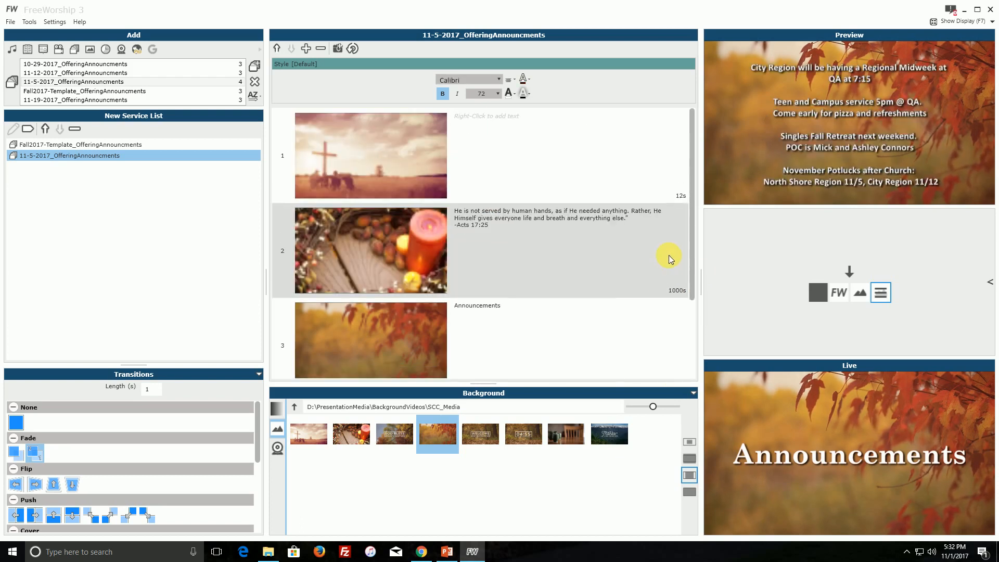
{"action": "left_click", "coordinate": [681, 196]}
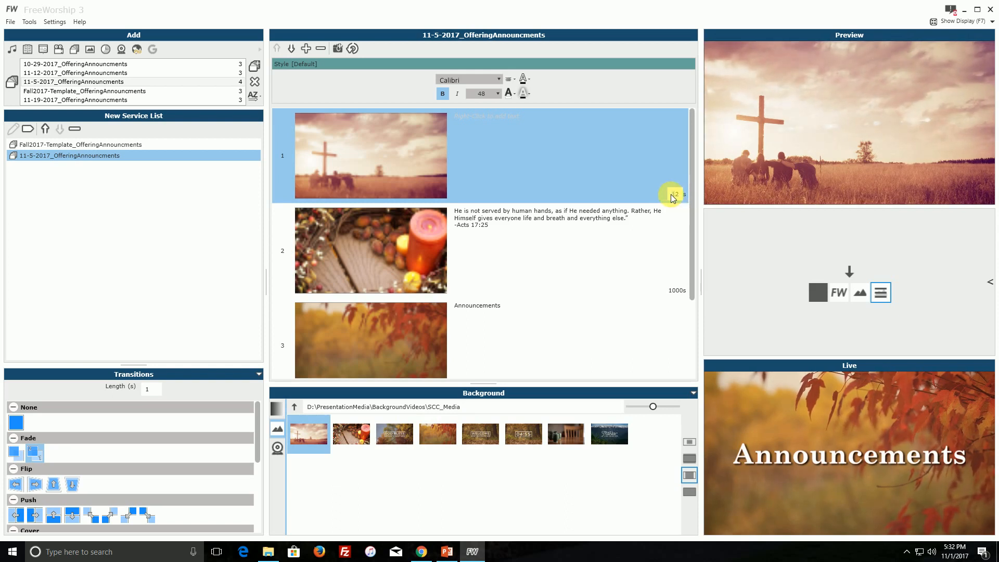
{"action": "left_click", "coordinate": [667, 238]}
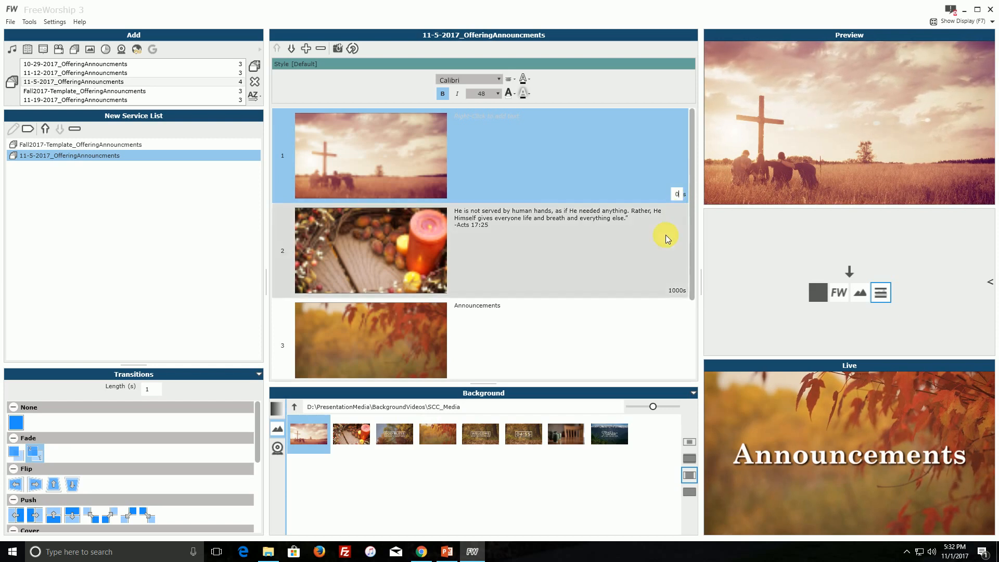
{"action": "left_click", "coordinate": [651, 189]}
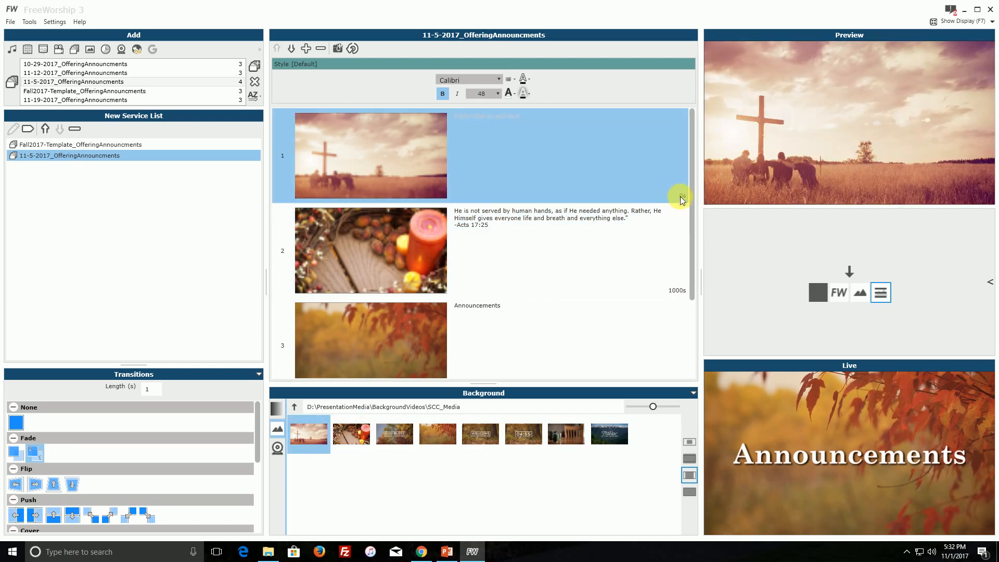
{"action": "left_click", "coordinate": [853, 272]}
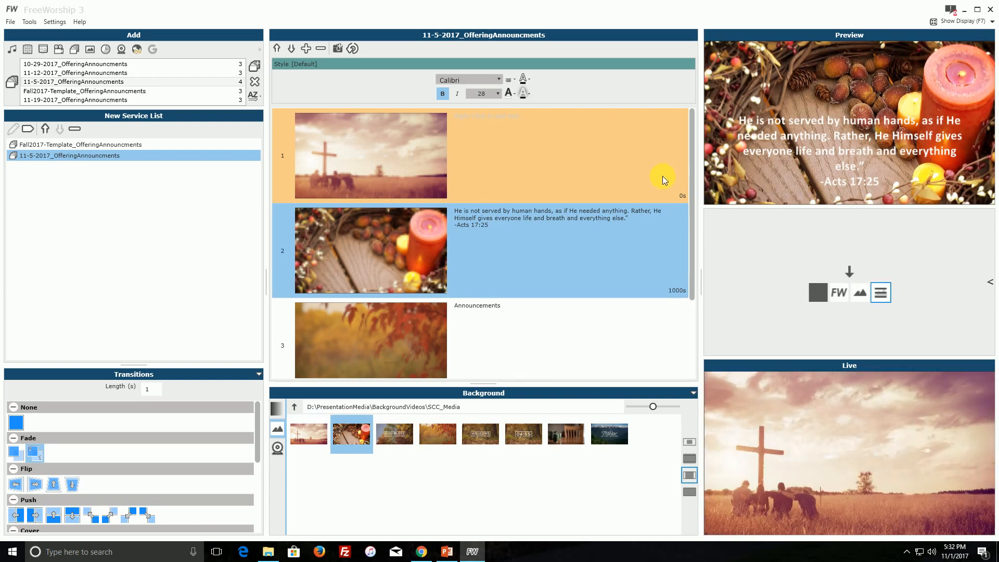
Set slide 1's display duration to 1000 seconds.
{"action": "left_click", "coordinate": [681, 198]}
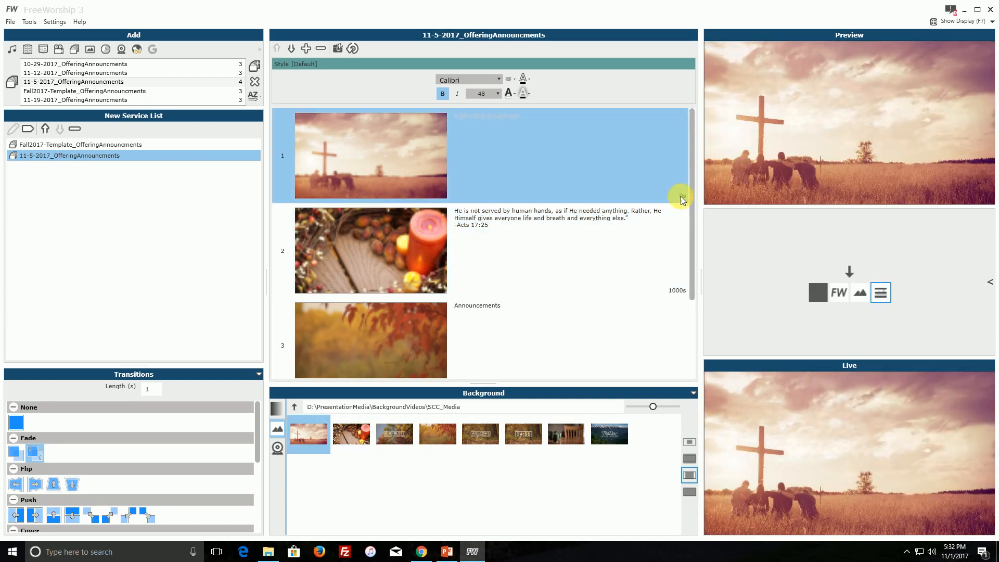
{"action": "left_click", "coordinate": [680, 195]}
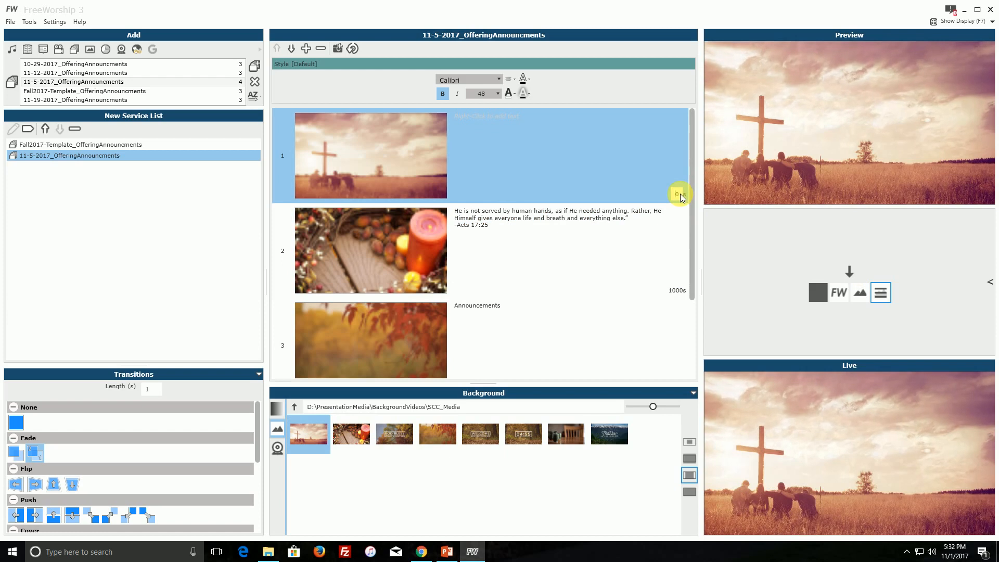
{"action": "type", "text": "1000"}
{"action": "key", "text": "Return"}
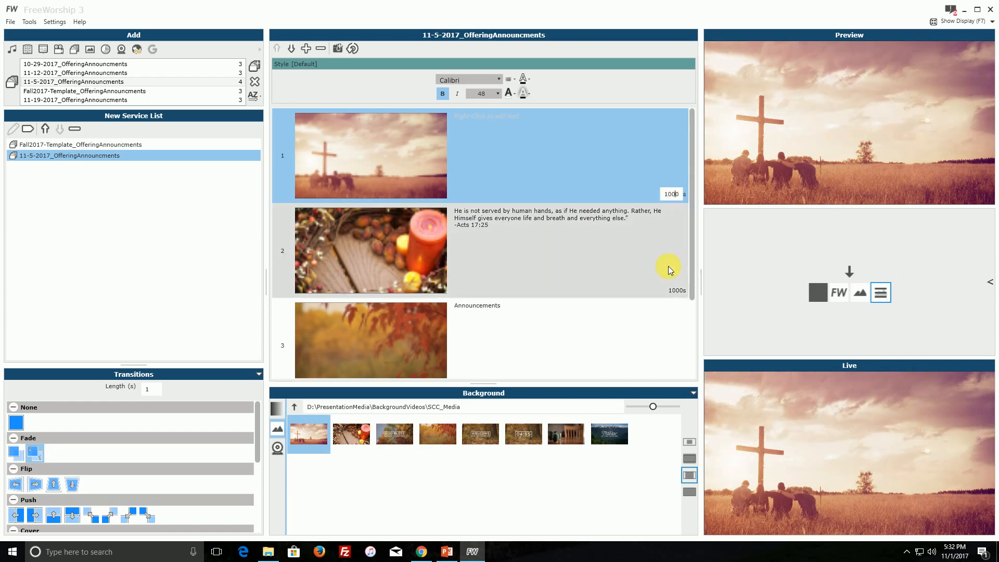
Review the previews and display durations of all four slides in the 11-5-2017 set.
{"action": "left_click", "coordinate": [663, 272]}
{"action": "scroll", "coordinate": [665, 292], "scroll_direction": "down", "scroll_amount": 2}
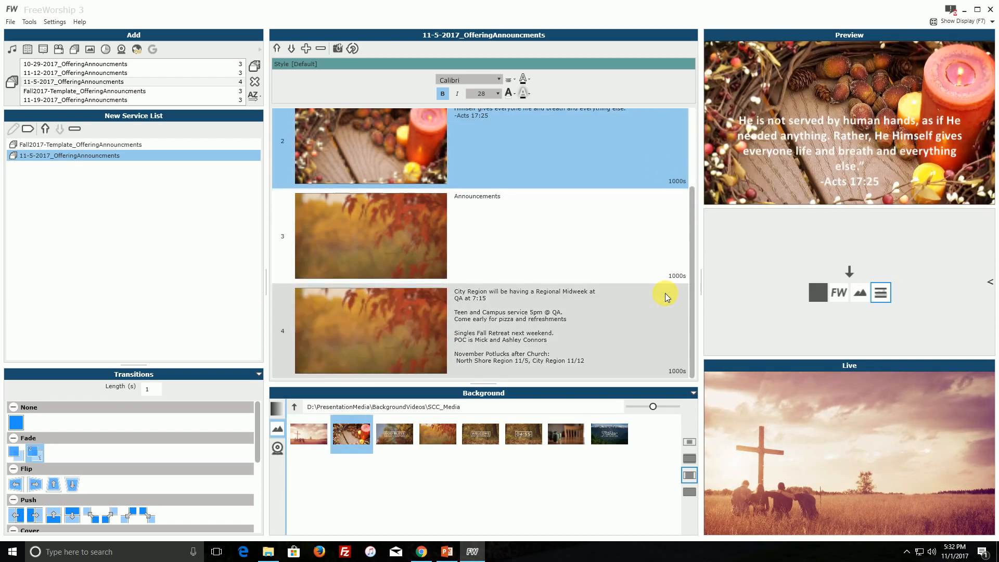
{"action": "left_click", "coordinate": [662, 317]}
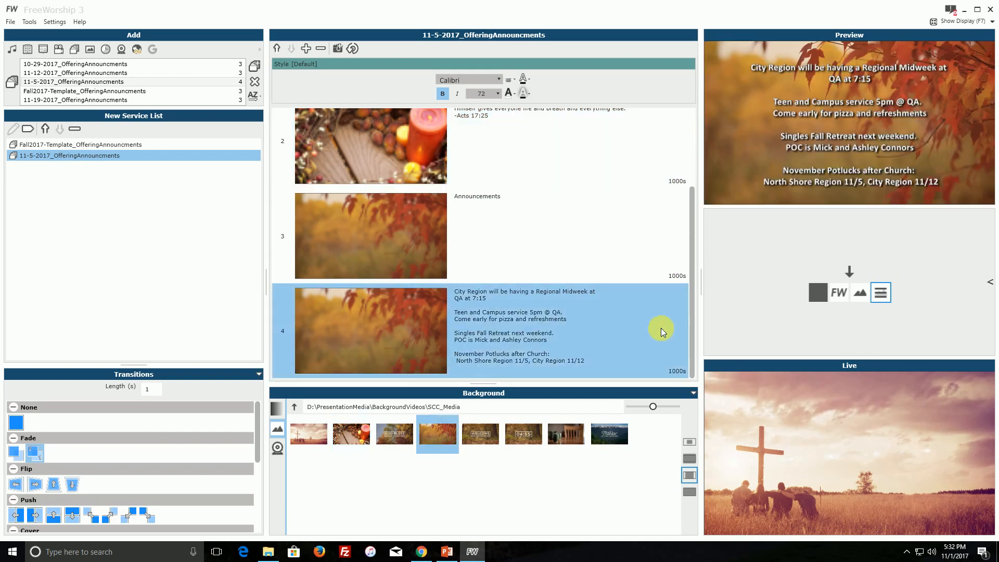
{"action": "left_click", "coordinate": [653, 245]}
{"action": "scroll", "coordinate": [651, 244], "scroll_direction": "up", "scroll_amount": 2}
{"action": "left_click", "coordinate": [647, 242]}
{"action": "left_click", "coordinate": [623, 127]}
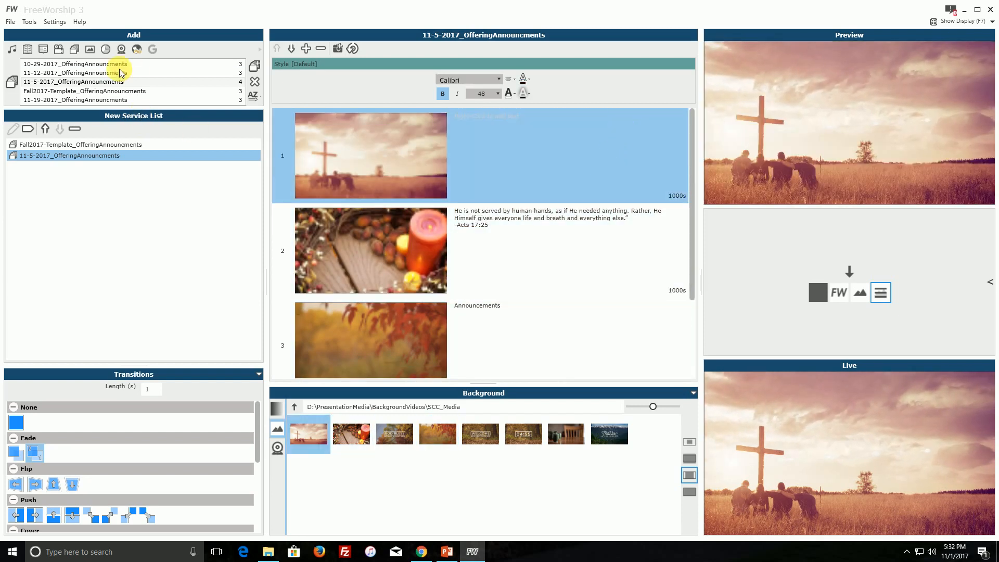
{"action": "left_click", "coordinate": [61, 72]}
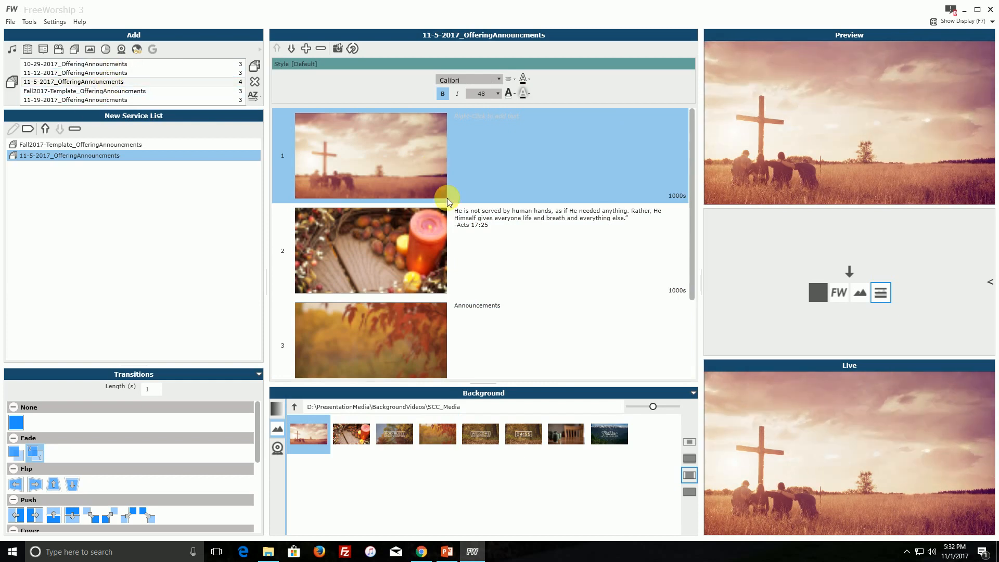
{"action": "left_click", "coordinate": [494, 243]}
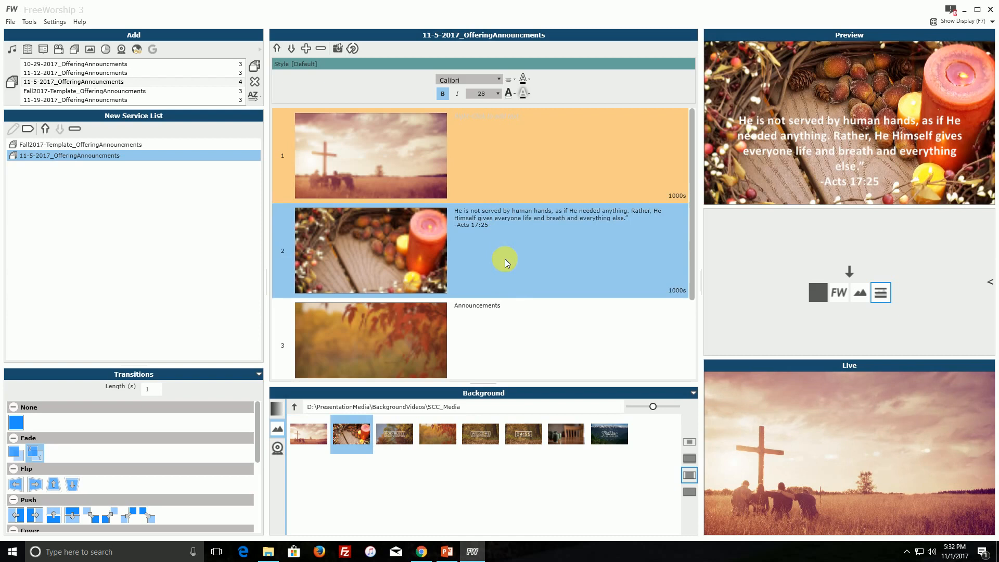
{"action": "left_click", "coordinate": [515, 308]}
{"action": "scroll", "coordinate": [521, 210], "scroll_direction": "up", "scroll_amount": 1}
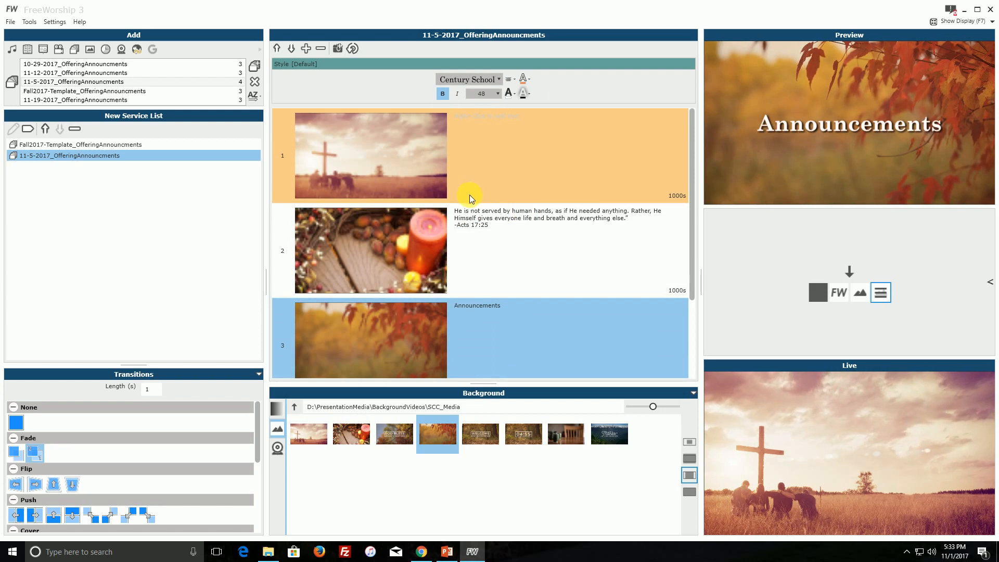
{"action": "left_click", "coordinate": [682, 197]}
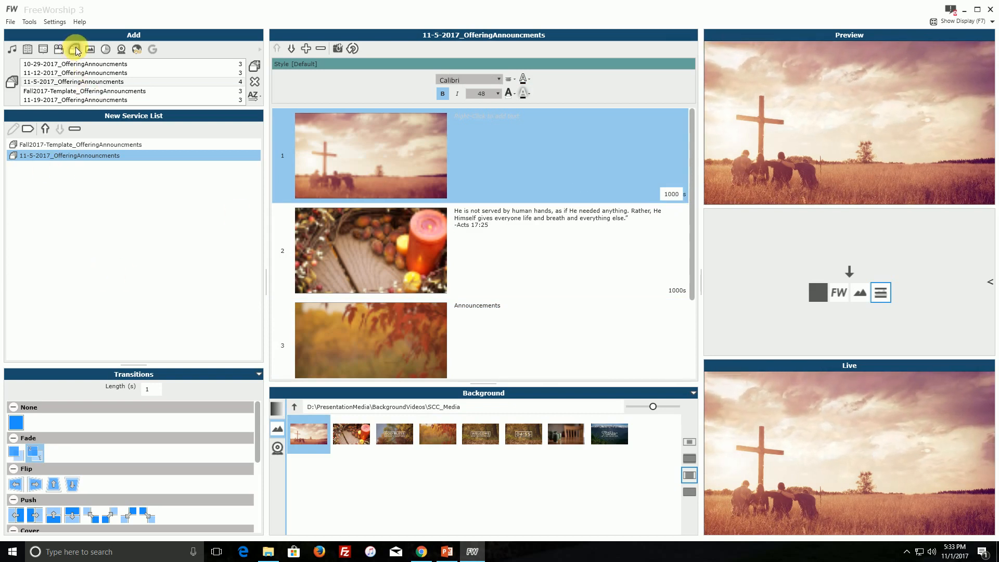
Create a new blank slide set in the service list and give its first slide the candle picture as background.
{"action": "left_click", "coordinate": [75, 50]}
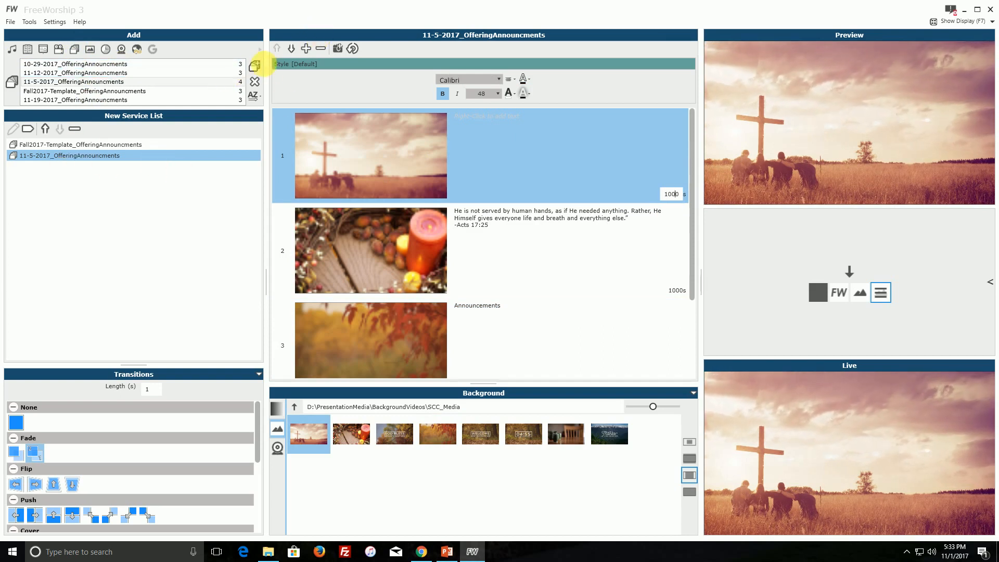
{"action": "left_click", "coordinate": [254, 66]}
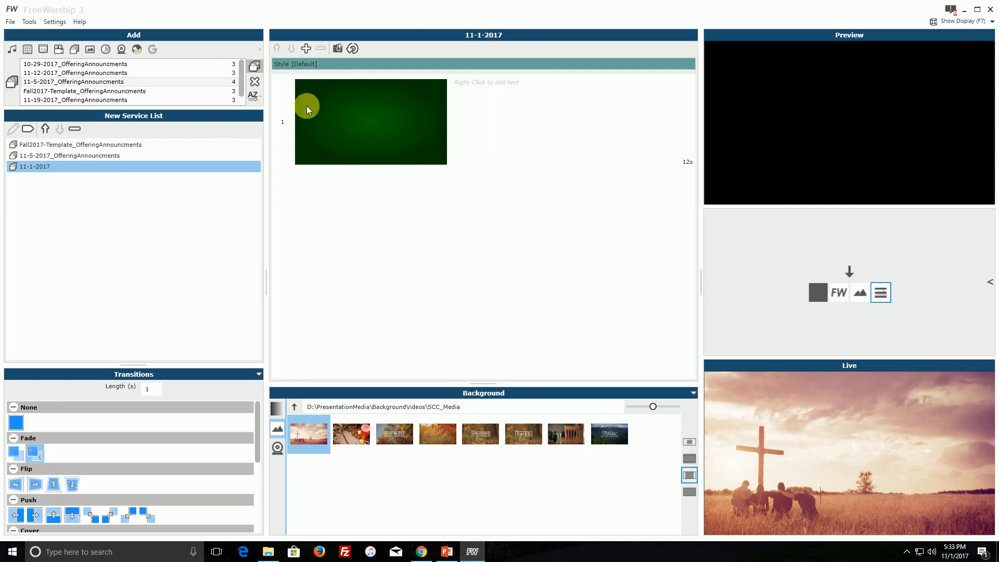
{"action": "left_click", "coordinate": [472, 140]}
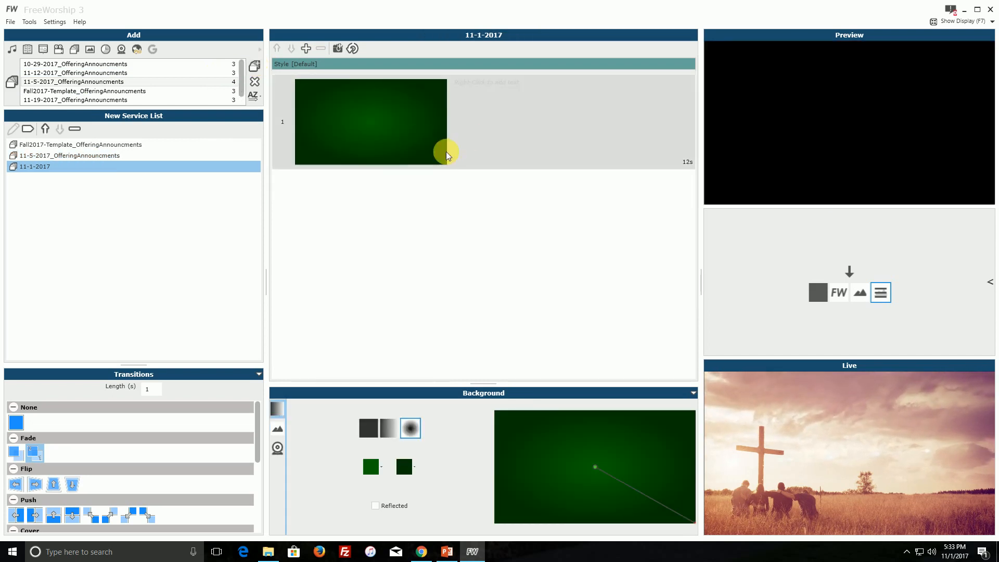
{"action": "left_click", "coordinate": [278, 431]}
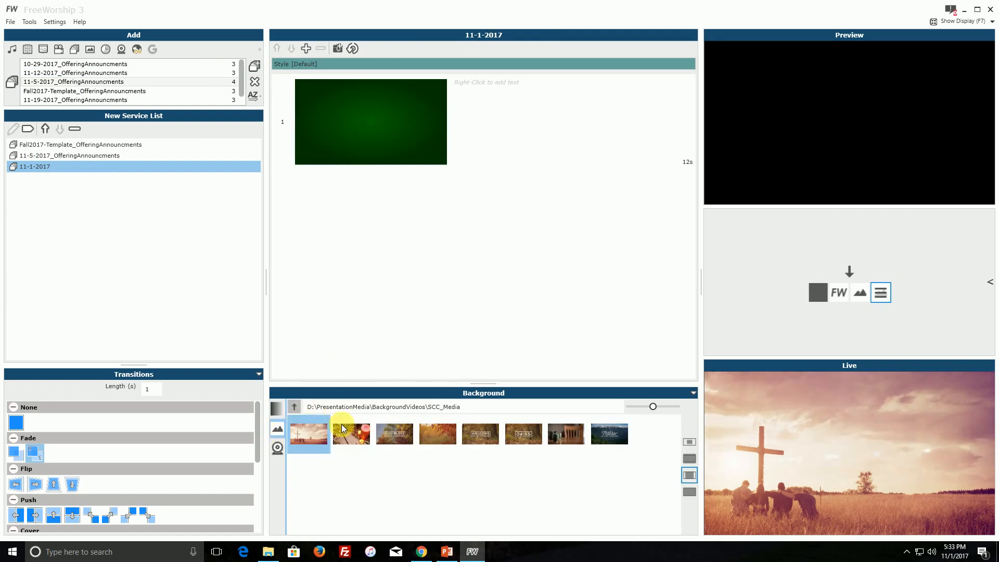
{"action": "left_click", "coordinate": [354, 437]}
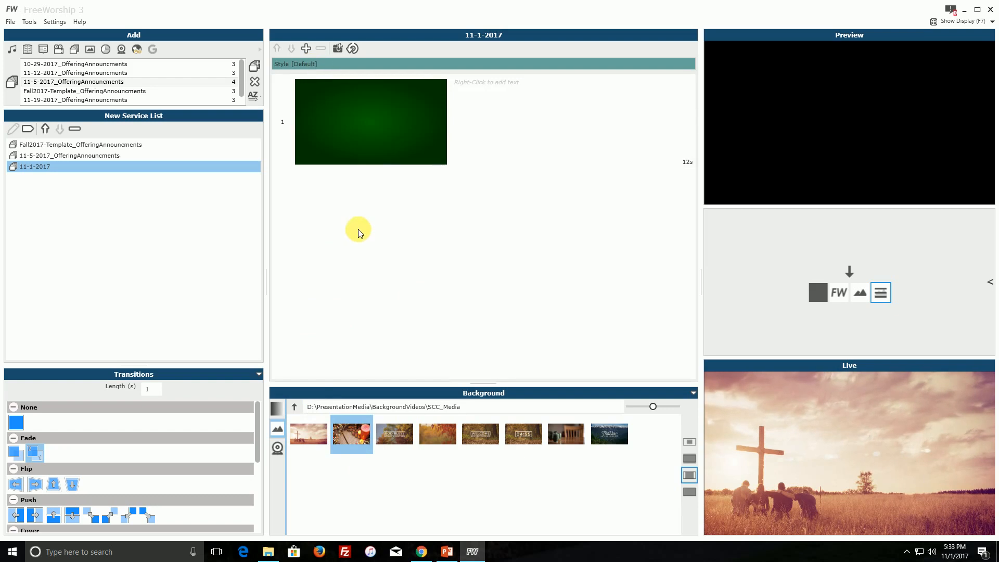
{"action": "left_click", "coordinate": [377, 117]}
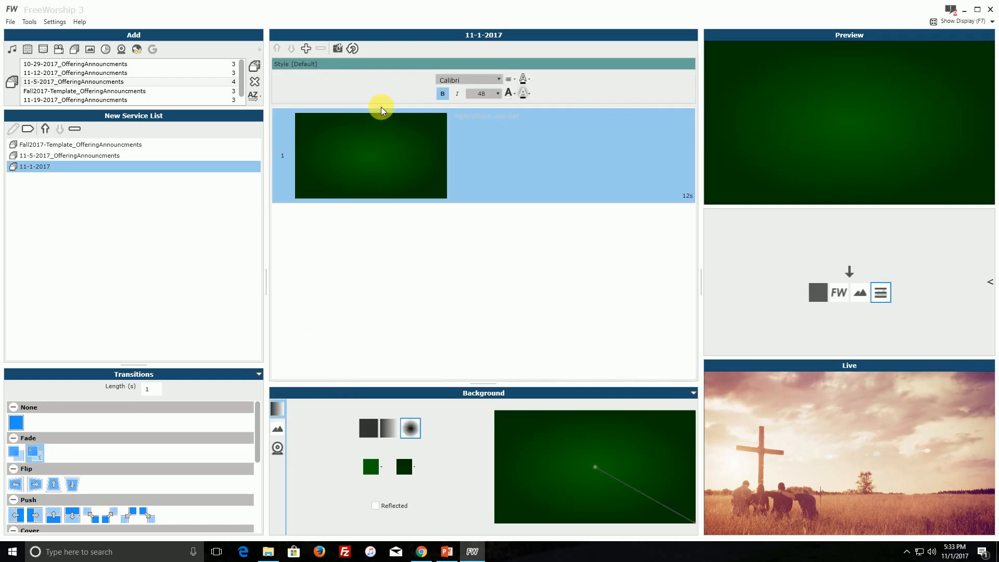
{"action": "left_click", "coordinate": [277, 429]}
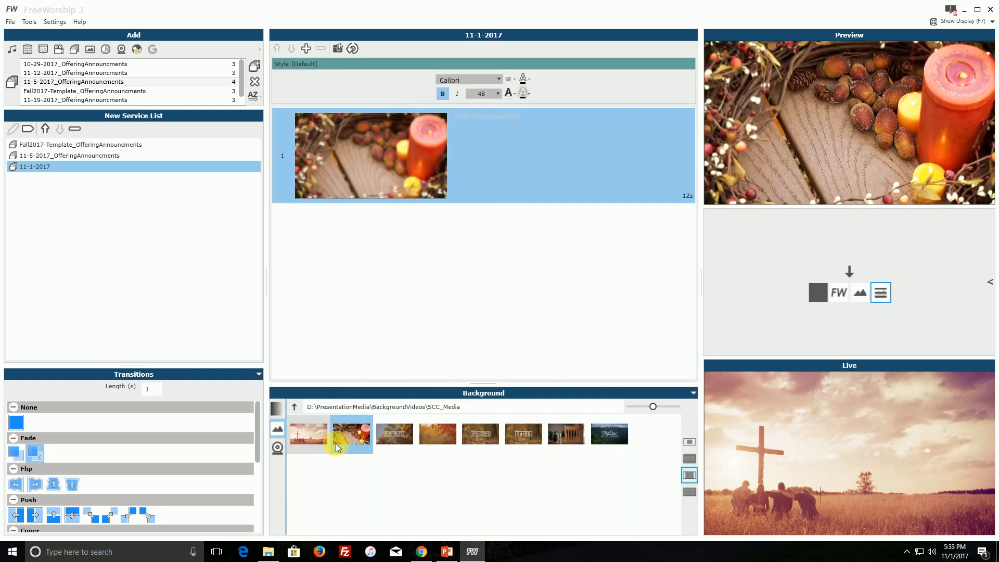
Add a second slide, giving slide 1 the autumn leaves background and slide 2 the candle background.
{"action": "left_click", "coordinate": [306, 49]}
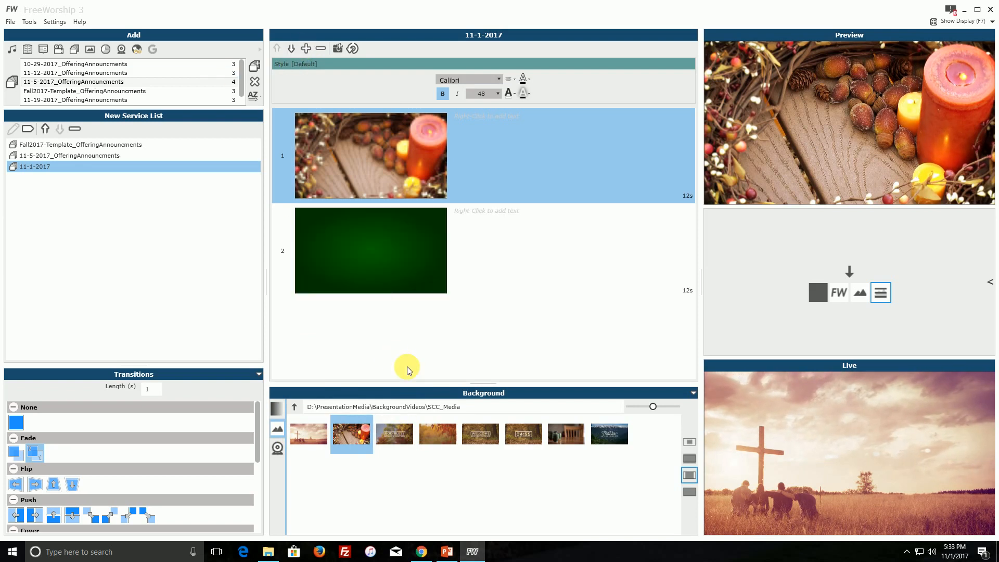
{"action": "left_click", "coordinate": [439, 436]}
{"action": "left_click", "coordinate": [500, 258]}
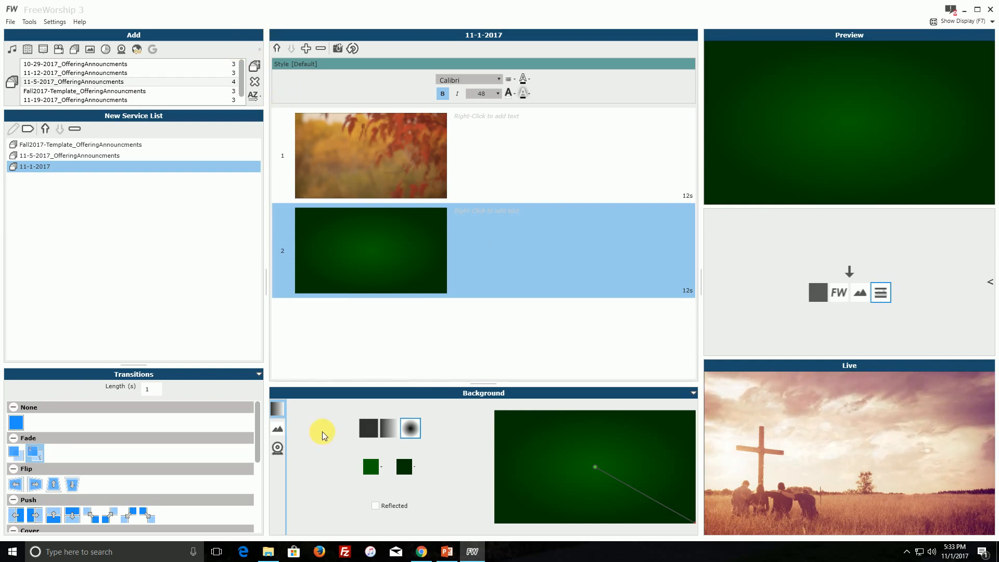
{"action": "left_click", "coordinate": [278, 428]}
{"action": "left_click", "coordinate": [349, 436]}
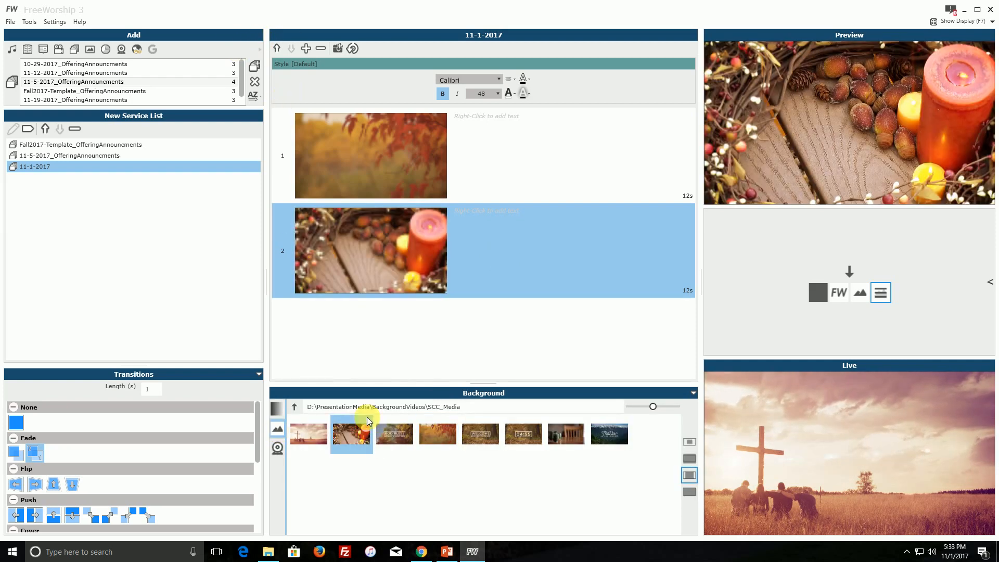
Add the text "candle is nice" to slide 2 and colour it orange (#FFA500).
{"action": "right_click", "coordinate": [476, 212]}
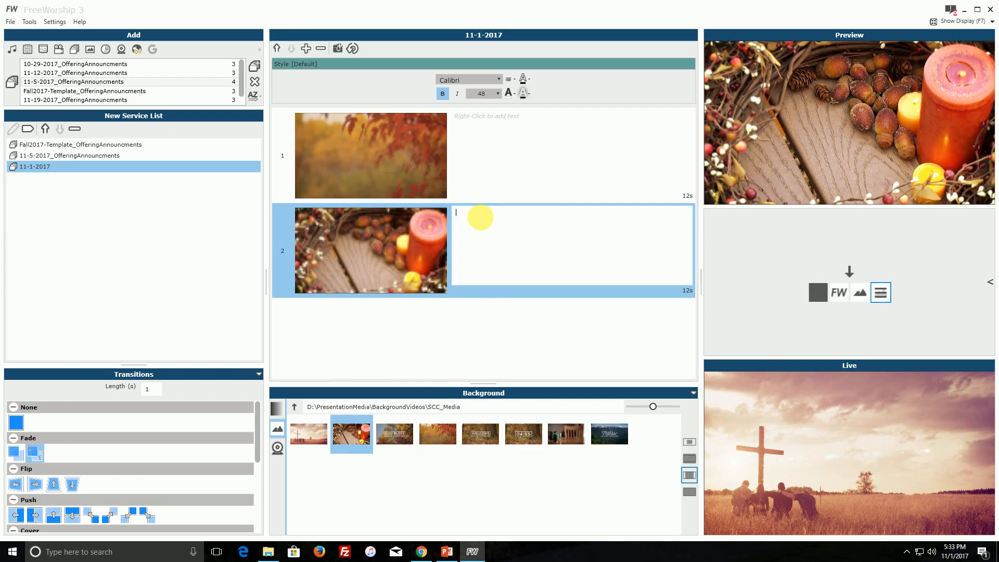
{"action": "type", "text": "candle is nice"}
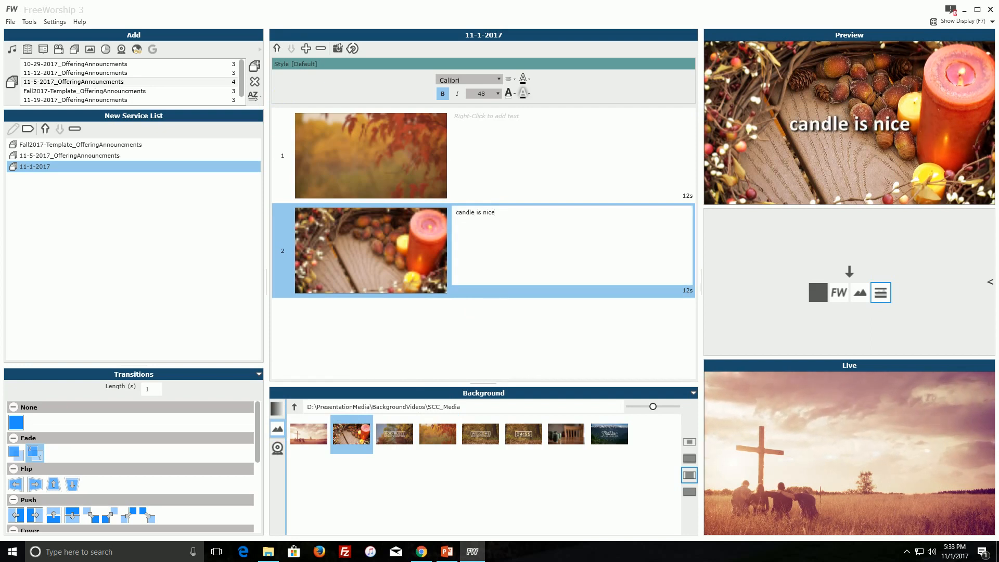
{"action": "left_click", "coordinate": [509, 93]}
{"action": "left_click", "coordinate": [531, 138]}
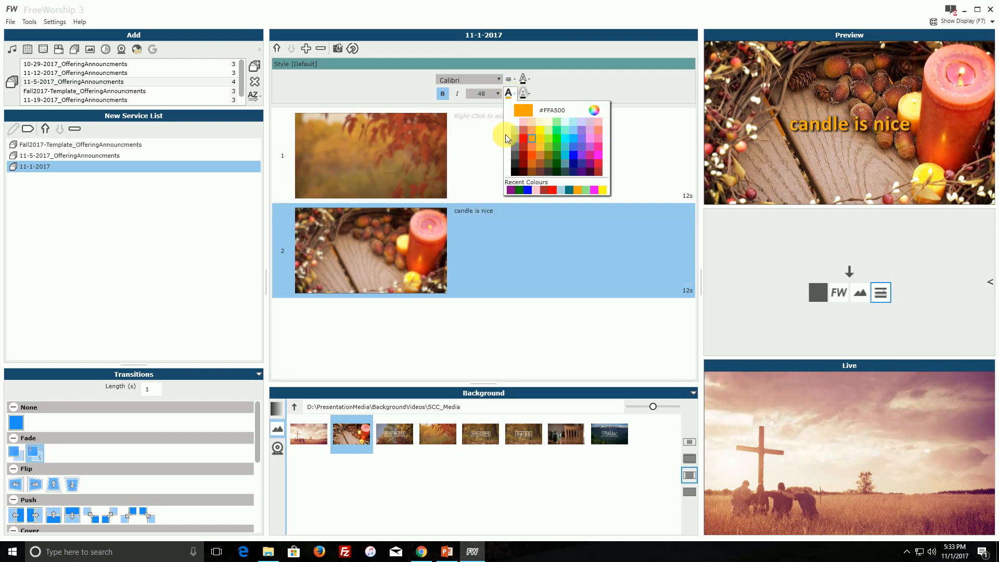
{"action": "left_click", "coordinate": [566, 91]}
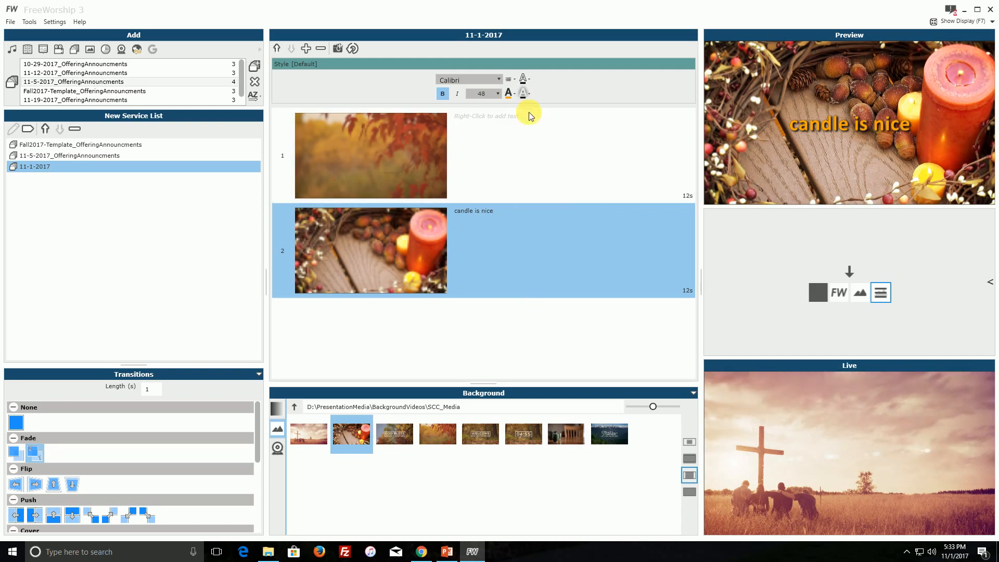
Set the display duration of both slides in the new set to 2 seconds.
{"action": "left_click", "coordinate": [528, 132]}
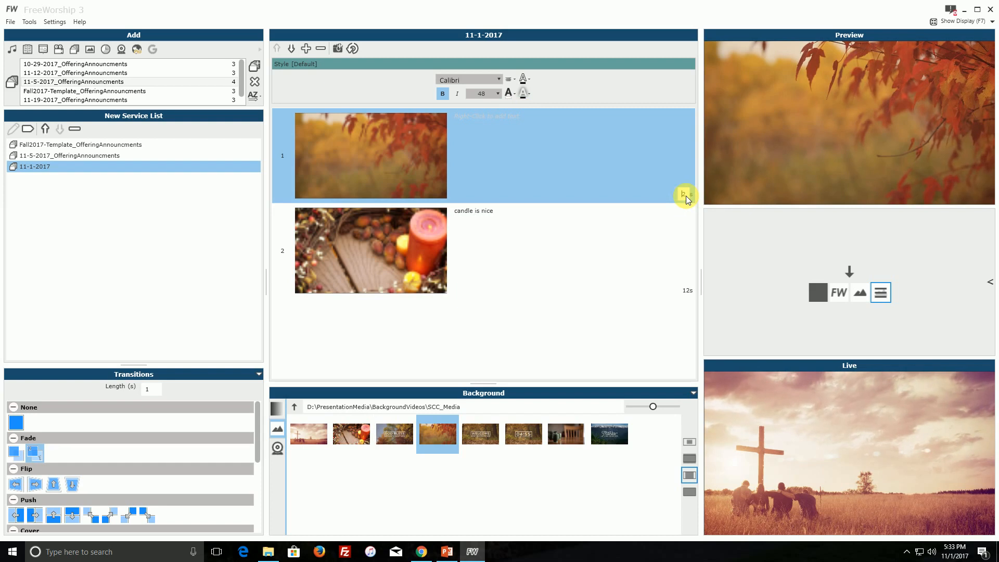
{"action": "left_click", "coordinate": [687, 290]}
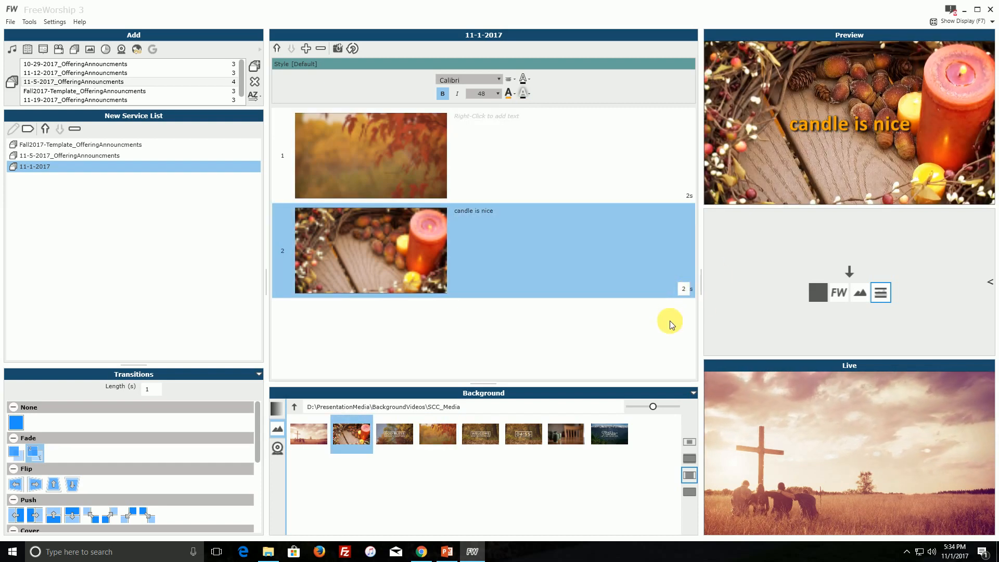
{"action": "left_click", "coordinate": [636, 179]}
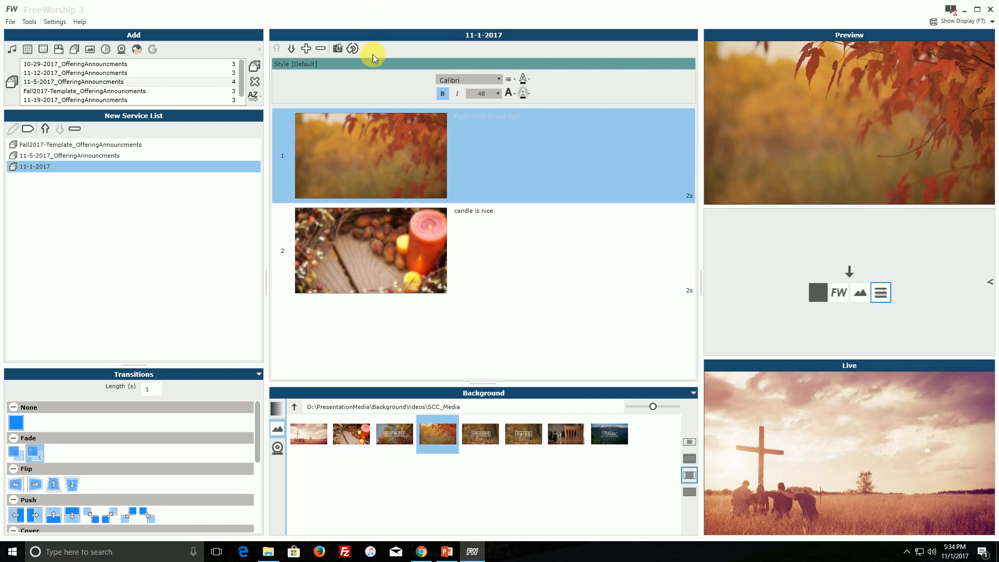
Turn on looping for the two-slide set and play it live from slide 1.
{"action": "left_click", "coordinate": [353, 50]}
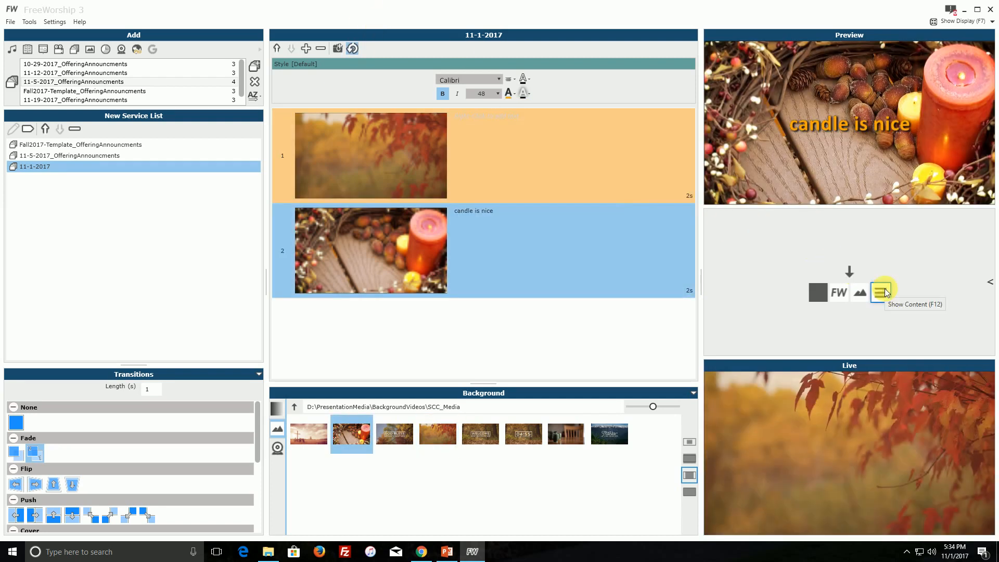
{"action": "left_click", "coordinate": [881, 439]}
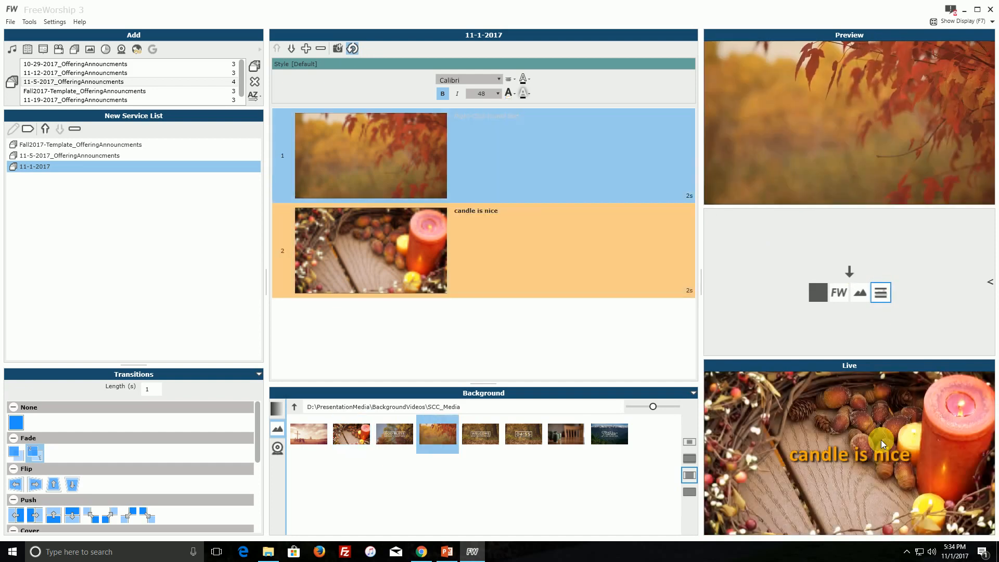
{"action": "left_click", "coordinate": [881, 439]}
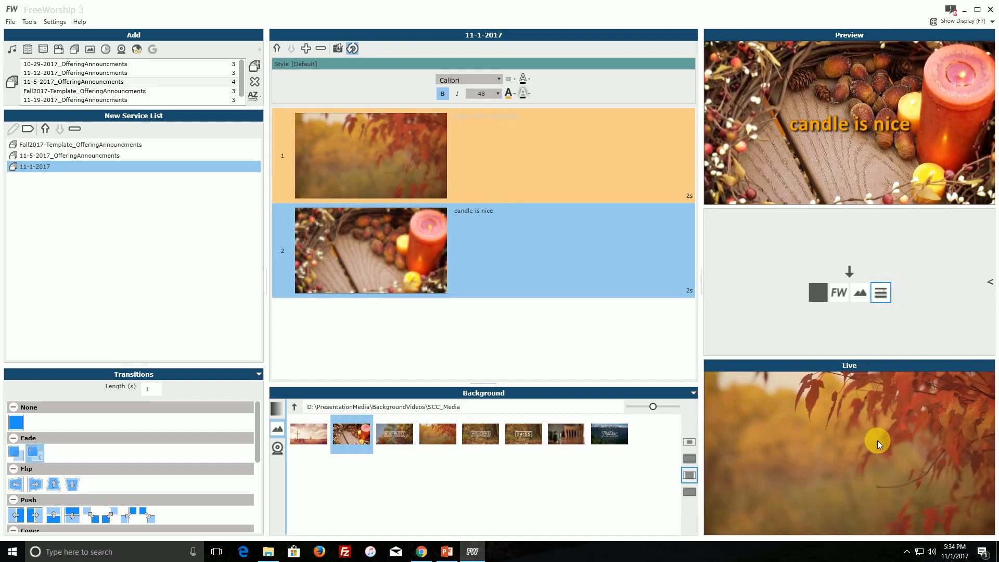
{"action": "left_click", "coordinate": [871, 440]}
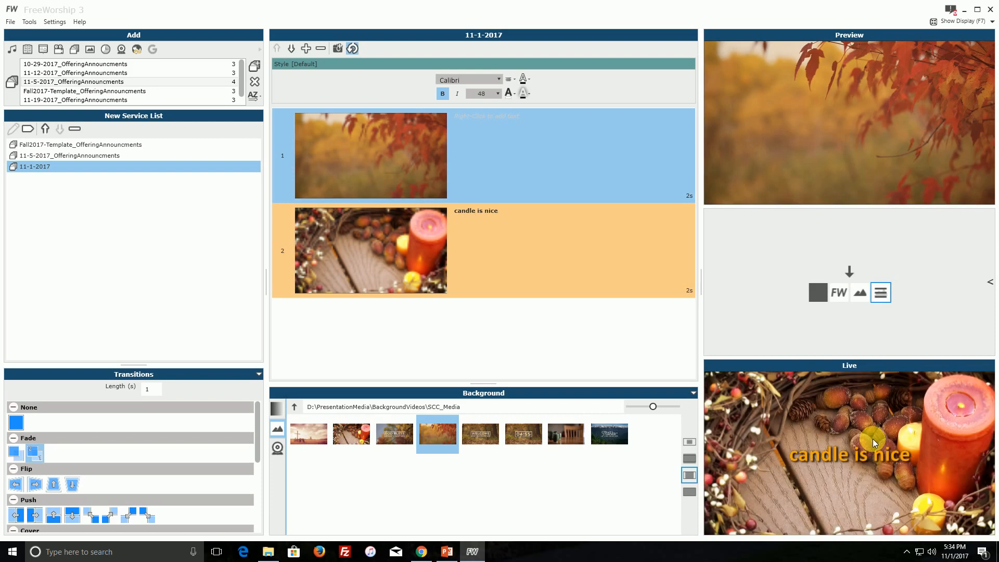
{"action": "left_click", "coordinate": [872, 438]}
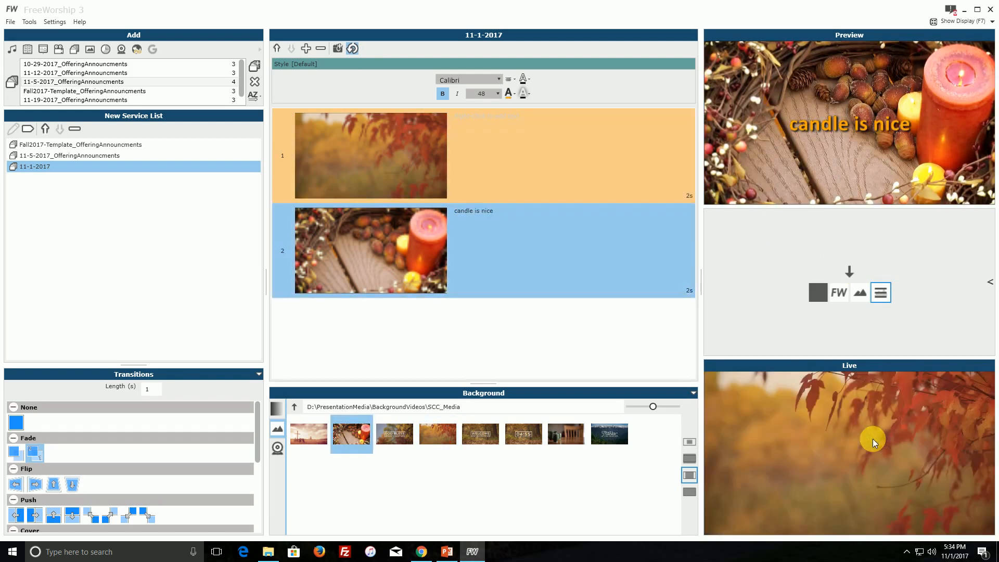
{"action": "left_click", "coordinate": [872, 438]}
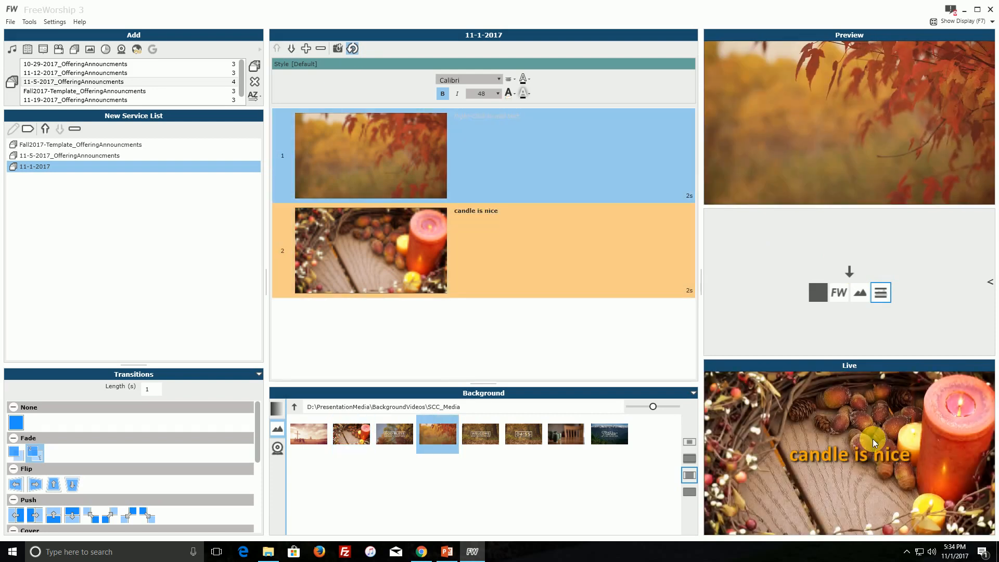
{"action": "left_click", "coordinate": [872, 439]}
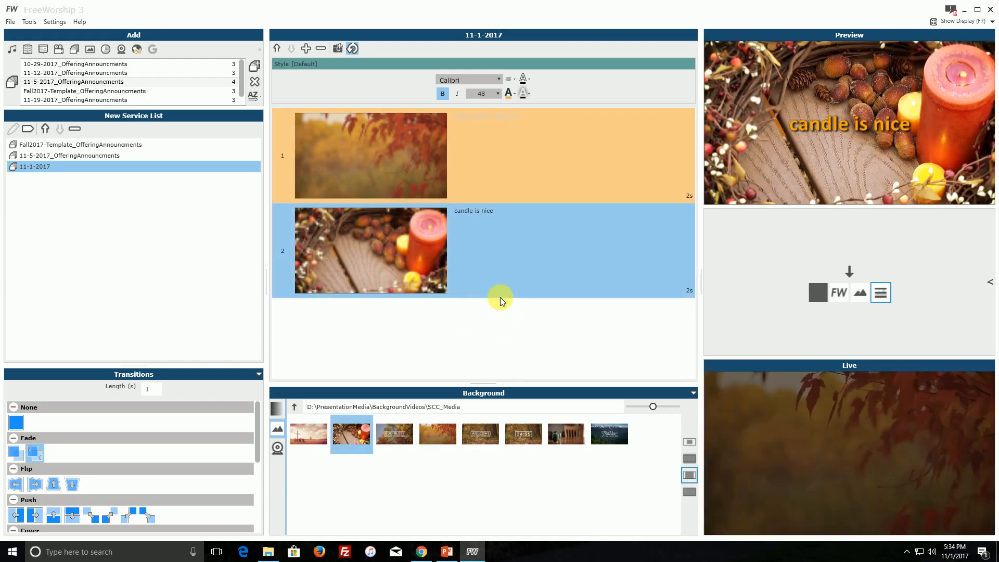
Set the candle slide's display duration to 112 seconds.
{"action": "left_click", "coordinate": [686, 290]}
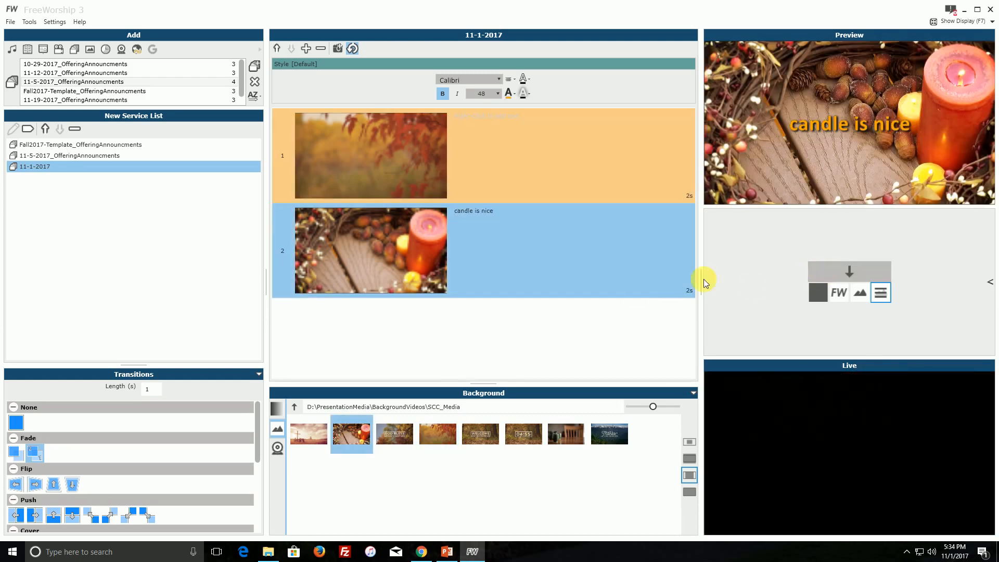
{"action": "left_click", "coordinate": [687, 290]}
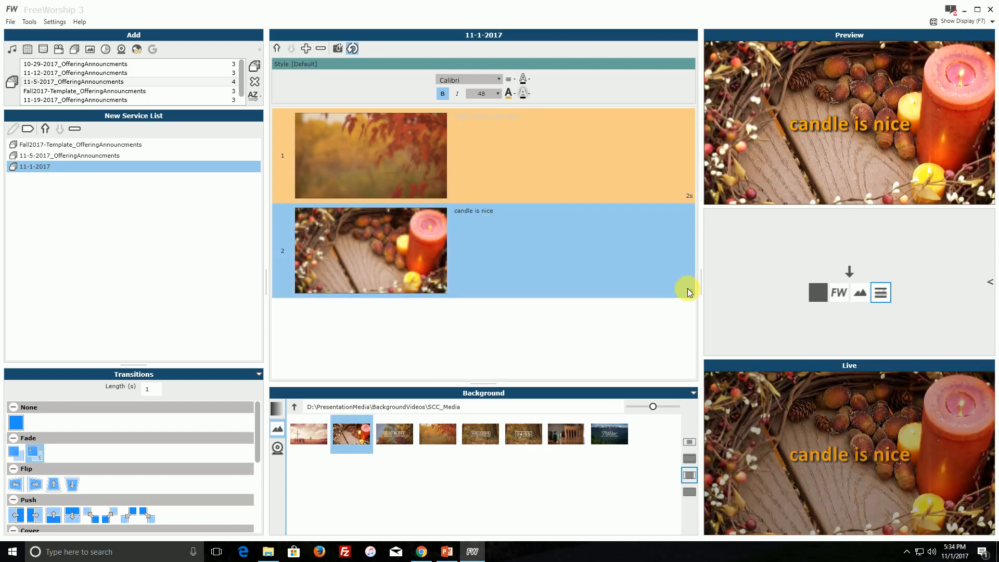
{"action": "left_click", "coordinate": [688, 290]}
{"action": "type", "text": "112"}
{"action": "key", "text": "Return"}
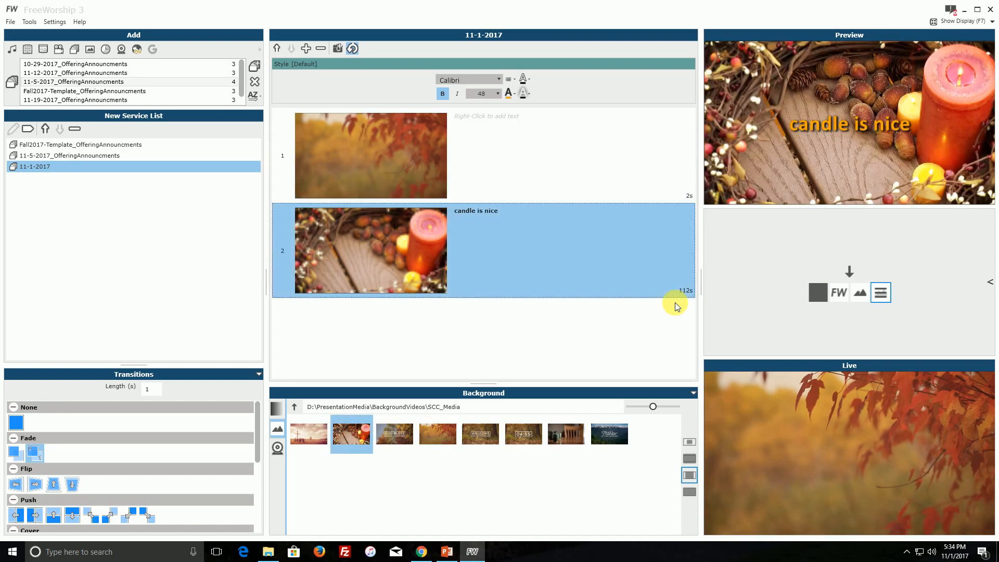
Set the display duration of both slides in the 11-1-2017 set to 0 seconds.
{"action": "left_click", "coordinate": [686, 195]}
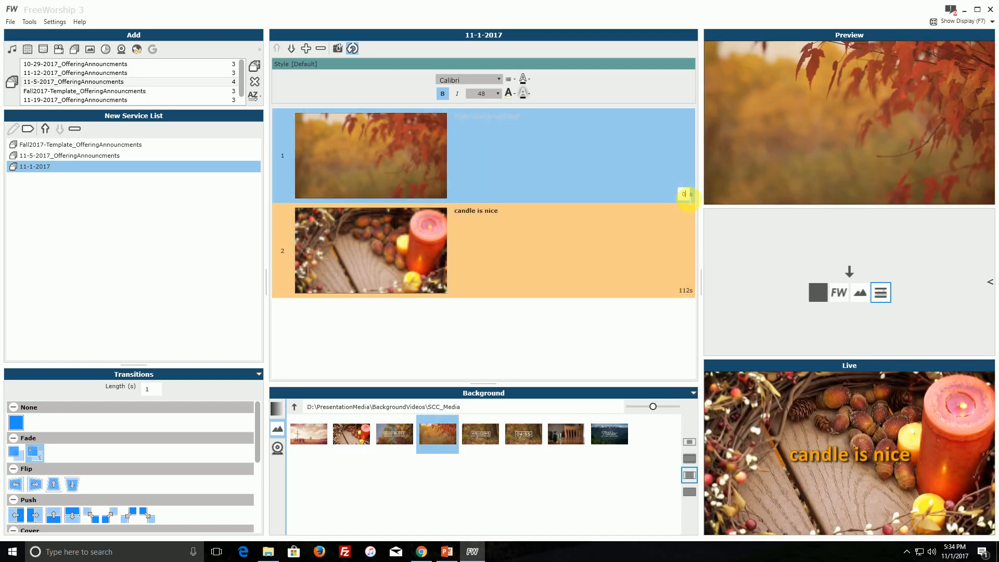
{"action": "key", "text": "Return"}
{"action": "left_click", "coordinate": [683, 287]}
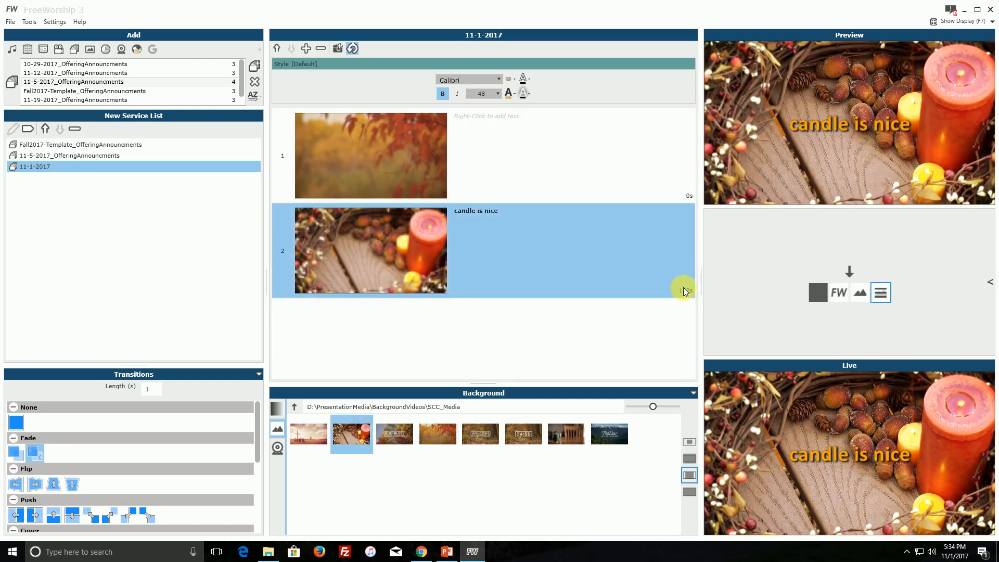
{"action": "left_click", "coordinate": [681, 288]}
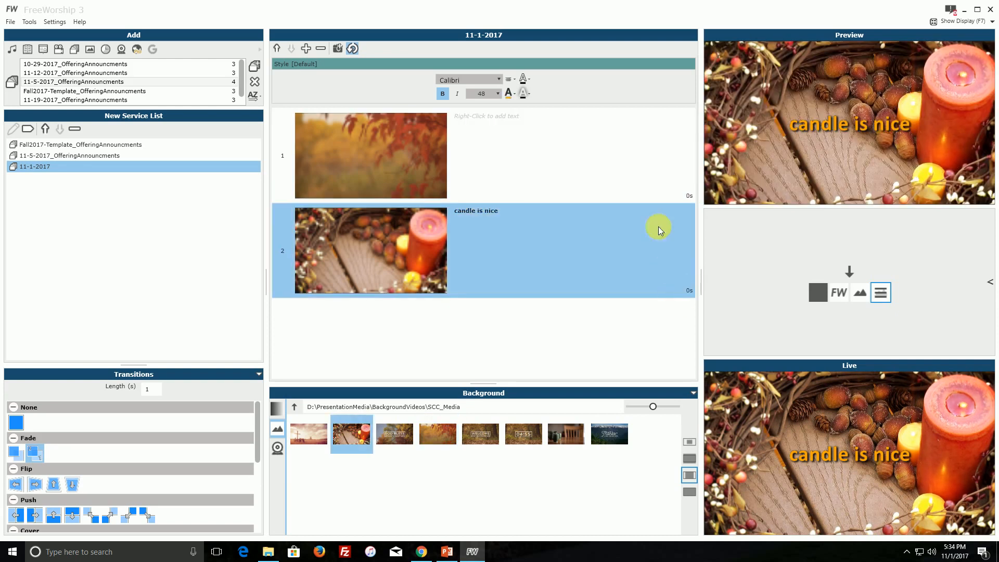
Send the candle slide and then the autumn leaves slide to the live output manually.
{"action": "left_click", "coordinate": [651, 176]}
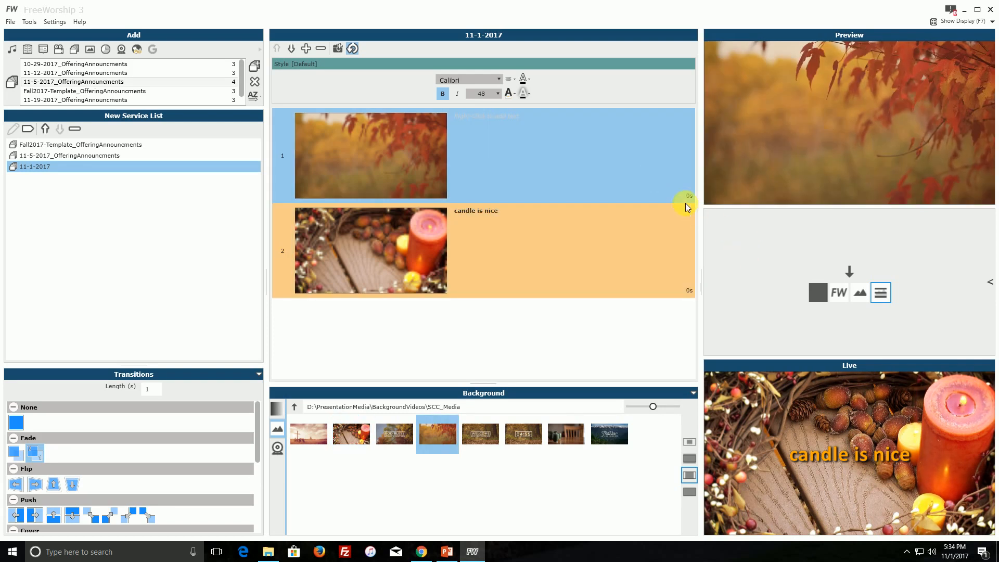
{"action": "left_click", "coordinate": [664, 239]}
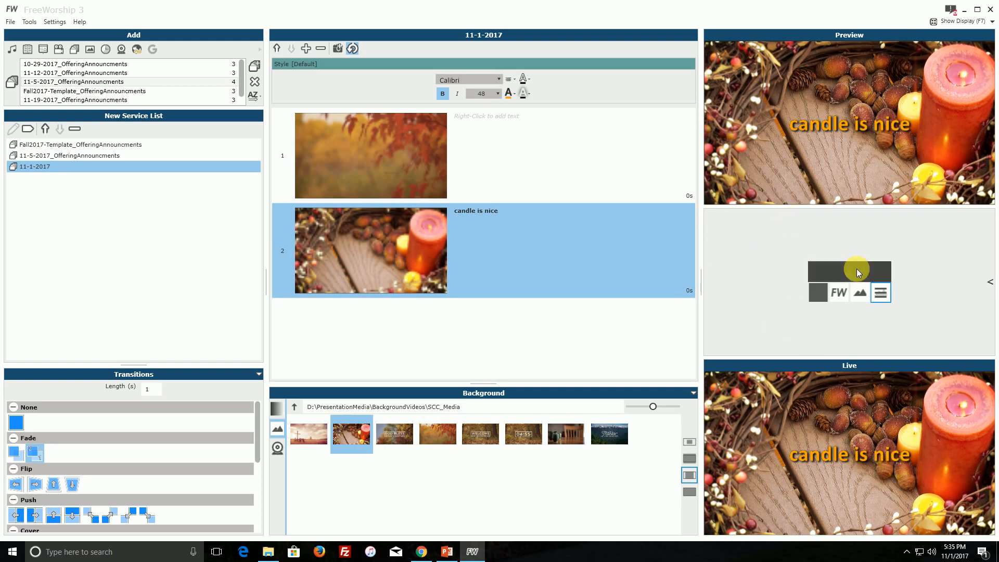
{"action": "left_click", "coordinate": [856, 269]}
{"action": "left_click", "coordinate": [613, 157]}
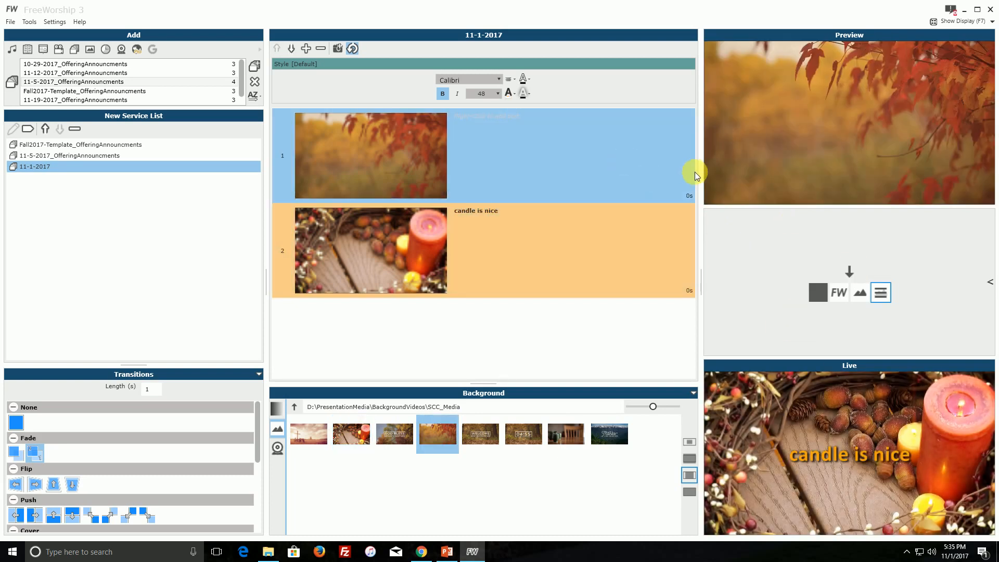
{"action": "left_click", "coordinate": [850, 269]}
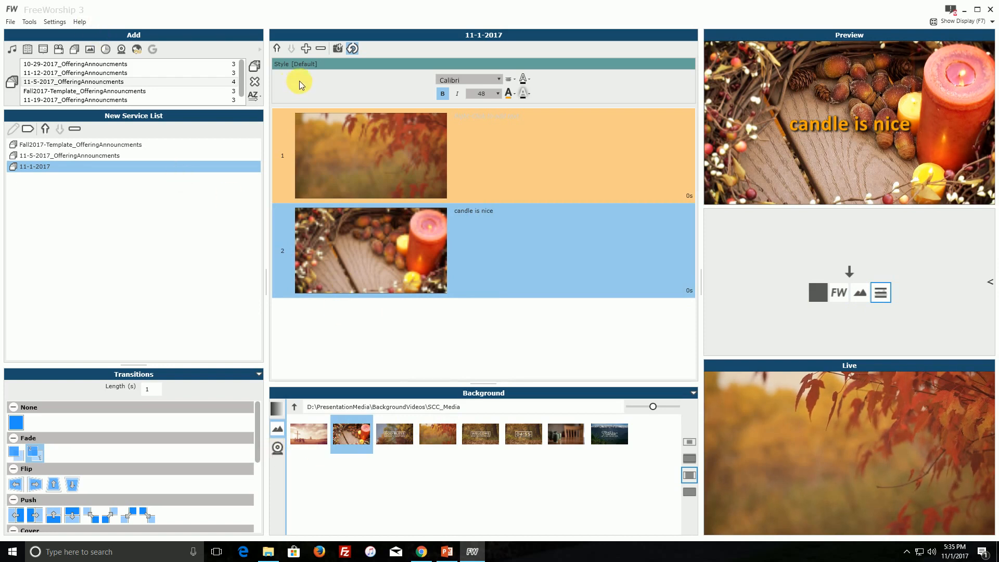
Move the autumn leaves slide below the candle slide and send the candle slide live.
{"action": "left_click", "coordinate": [291, 147]}
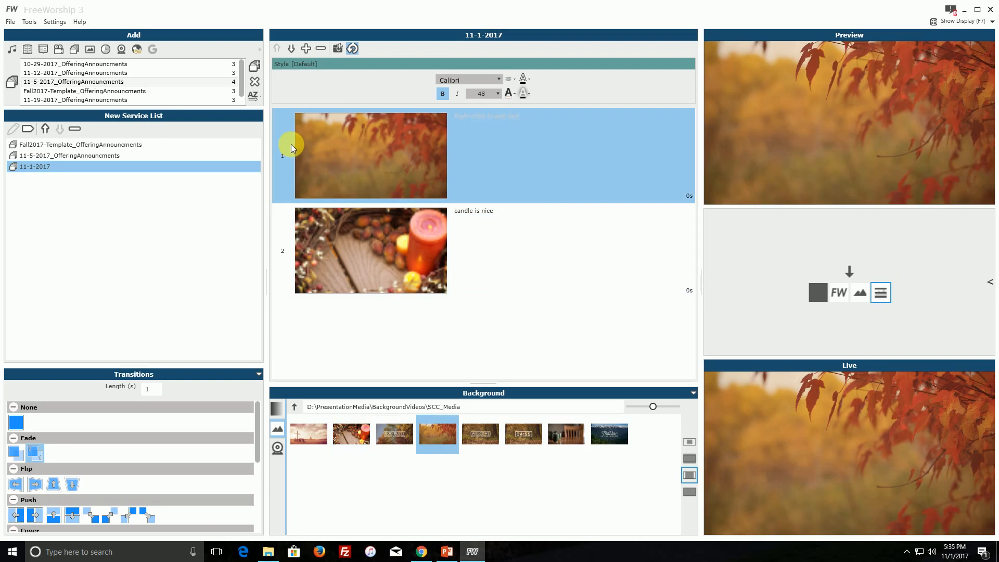
{"action": "left_click", "coordinate": [291, 48]}
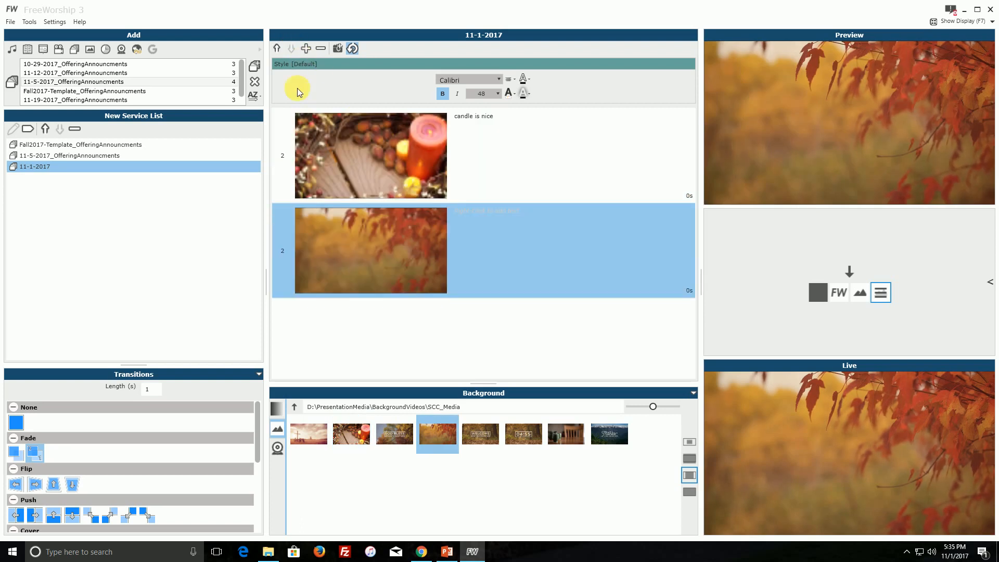
{"action": "left_click", "coordinate": [289, 119]}
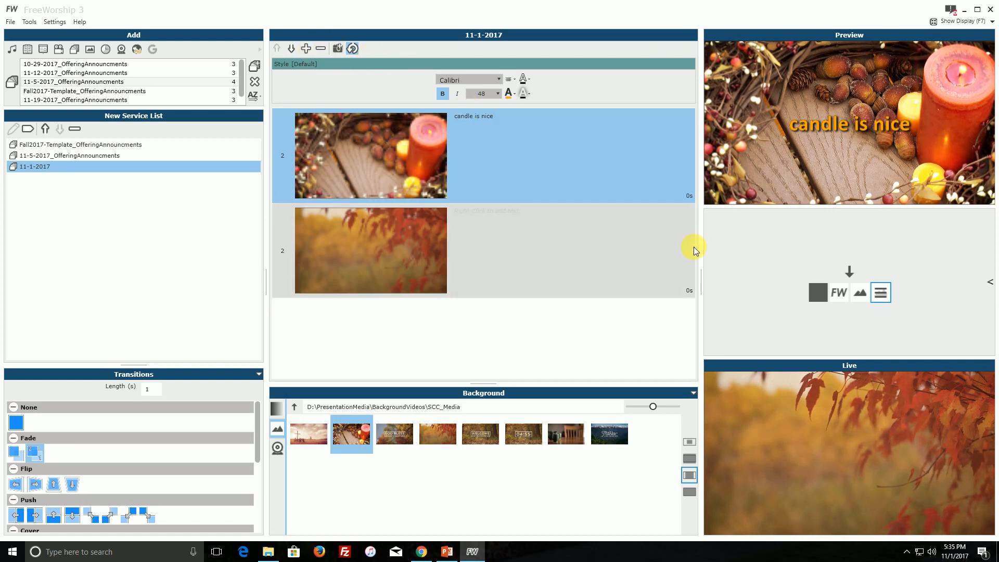
{"action": "left_click", "coordinate": [688, 289]}
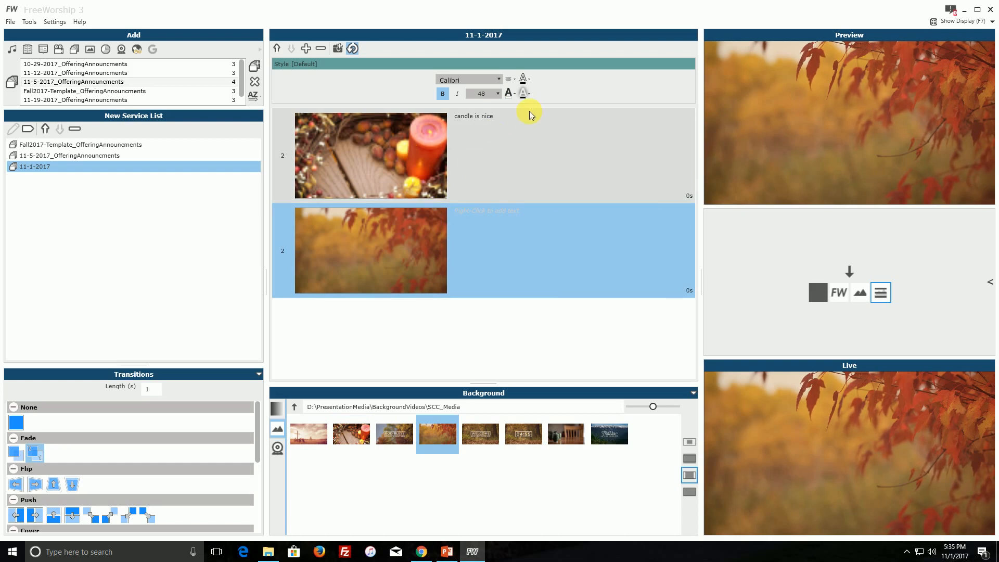
{"action": "left_click", "coordinate": [511, 168]}
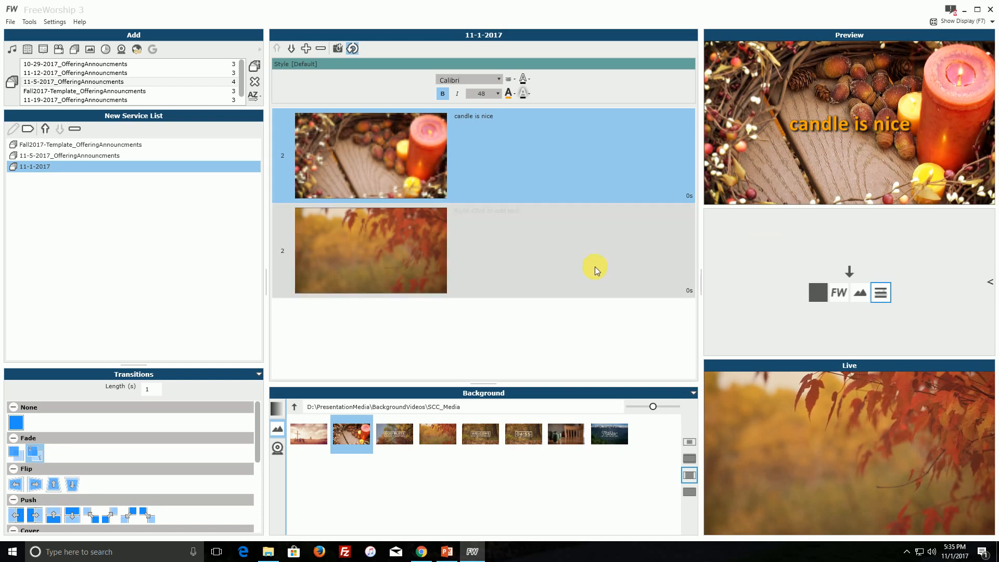
{"action": "left_click", "coordinate": [848, 271]}
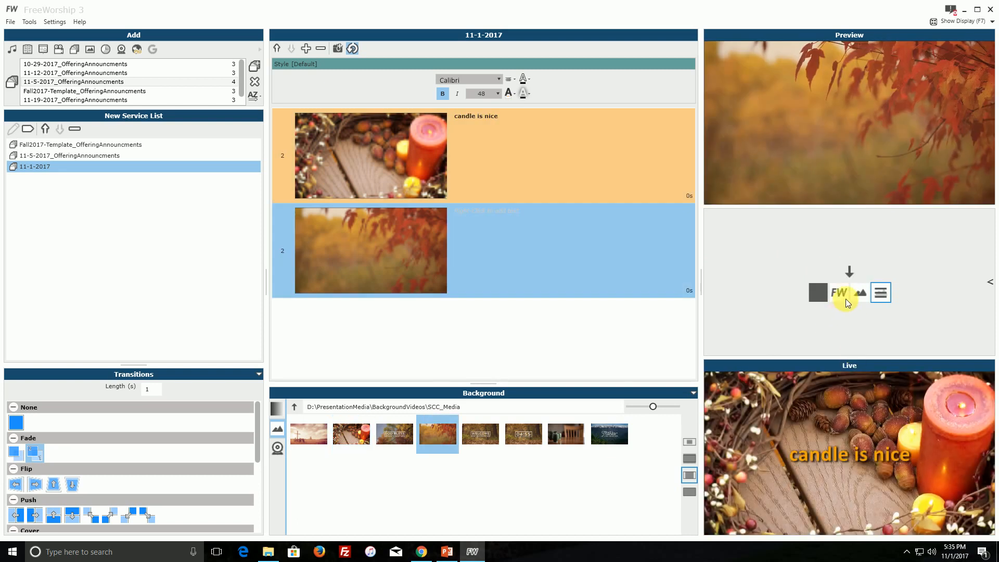
Switch the live output to the logo and then to background only, restoring the full slide content after each.
{"action": "left_click", "coordinate": [838, 294]}
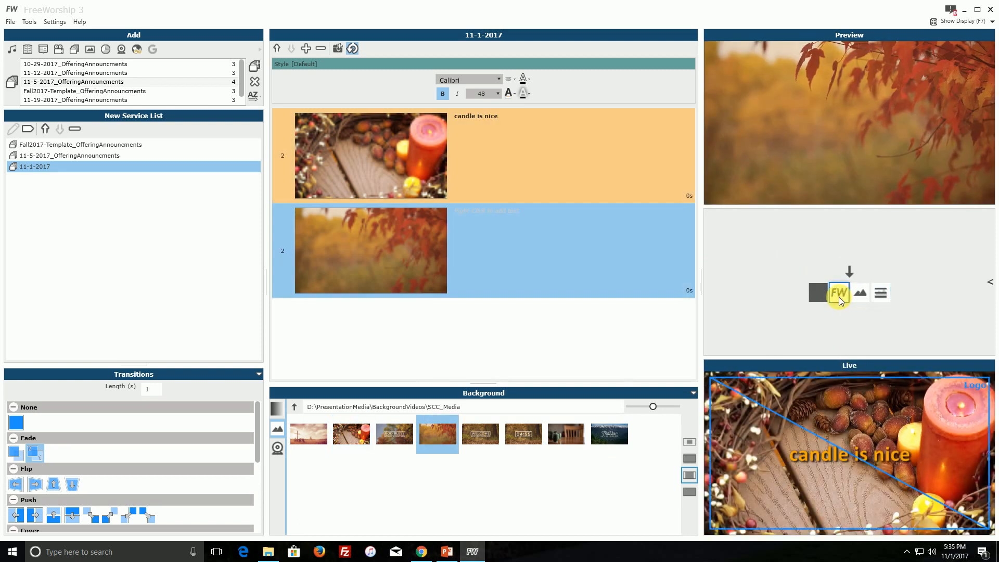
{"action": "left_click", "coordinate": [878, 294]}
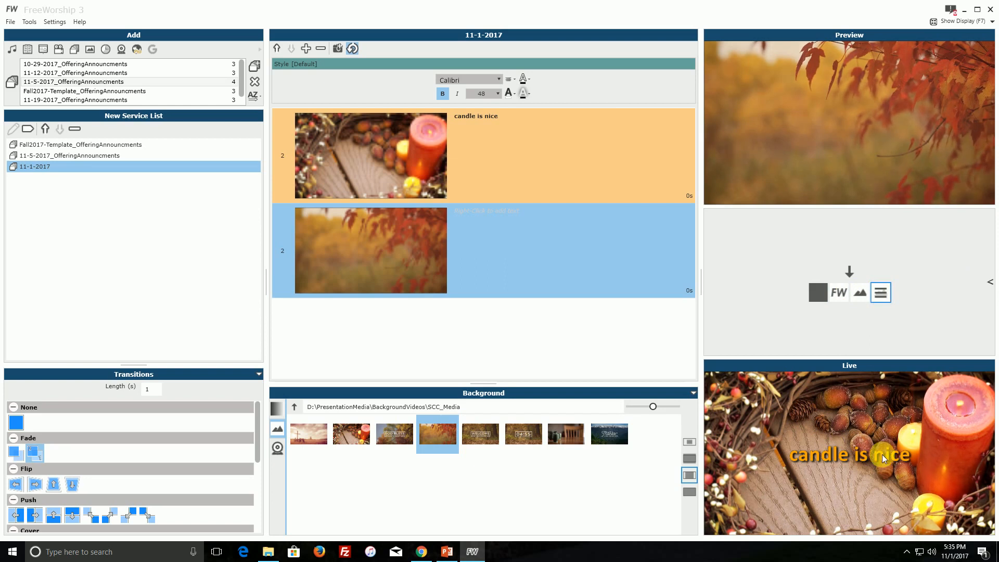
{"action": "left_click", "coordinate": [858, 293]}
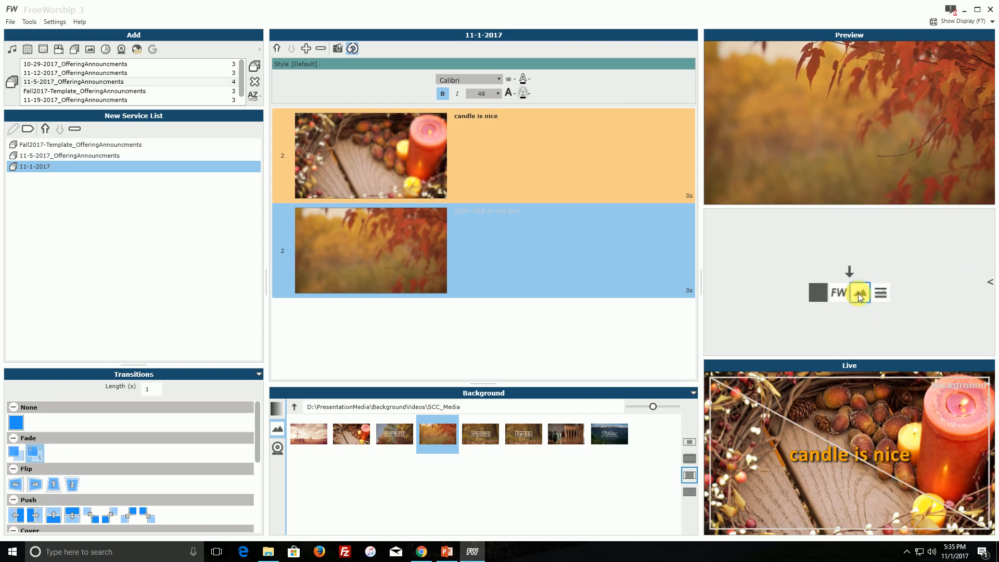
{"action": "left_click", "coordinate": [882, 294]}
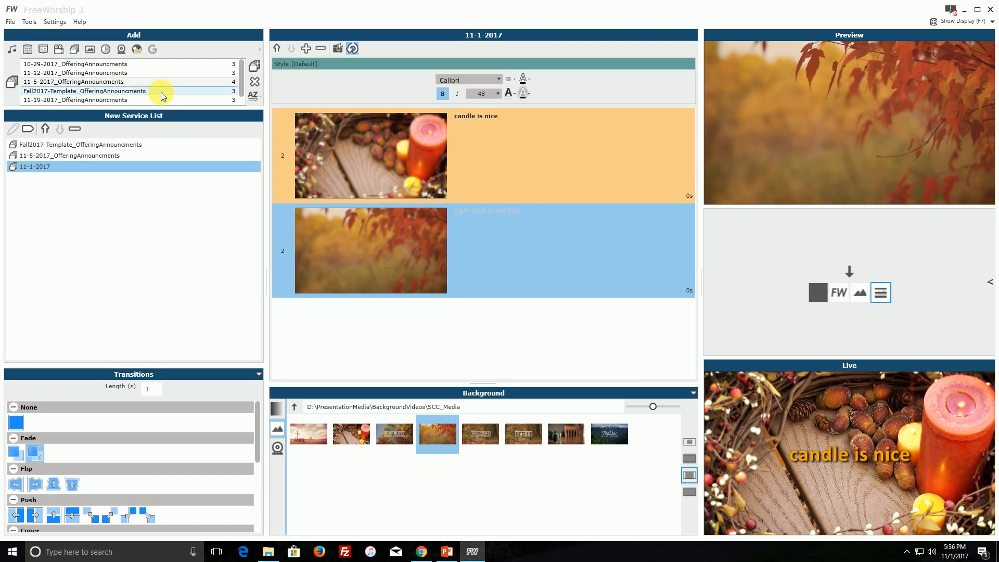
Open Fall2017-Template_OfferingAnnouncments from the service list and set slide 1's display duration to 1000 seconds.
{"action": "left_click", "coordinate": [132, 91]}
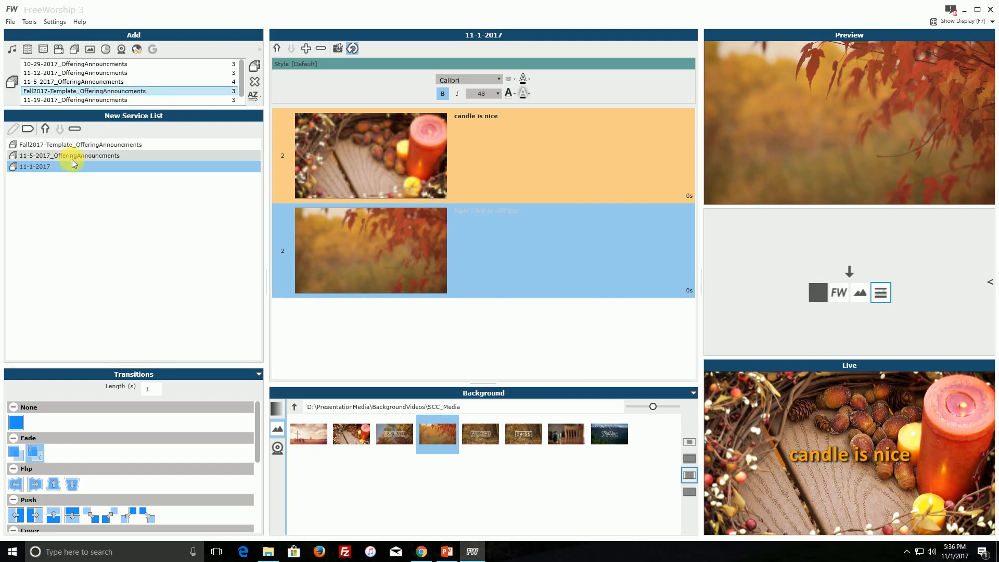
{"action": "left_click", "coordinate": [77, 146]}
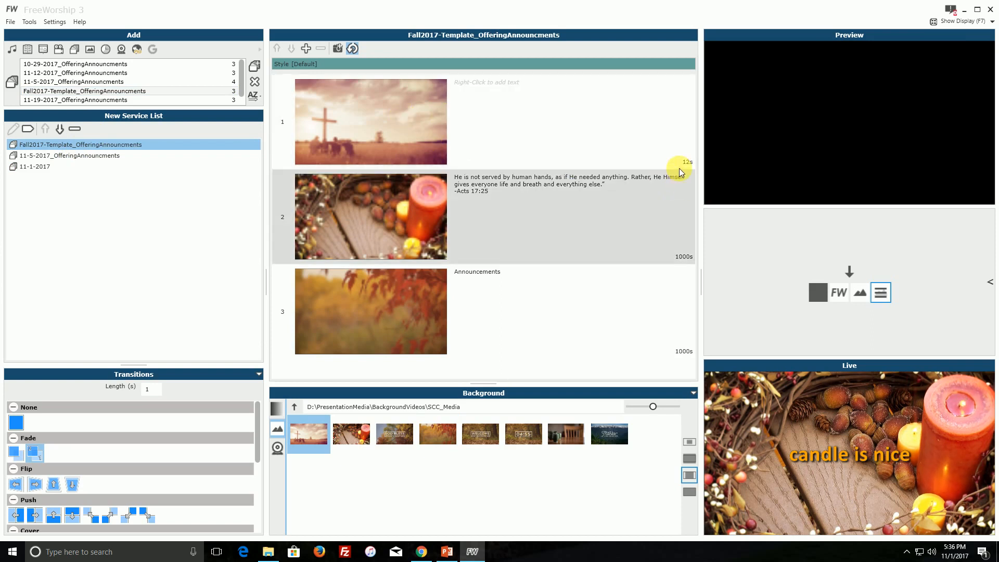
{"action": "left_click", "coordinate": [687, 163]}
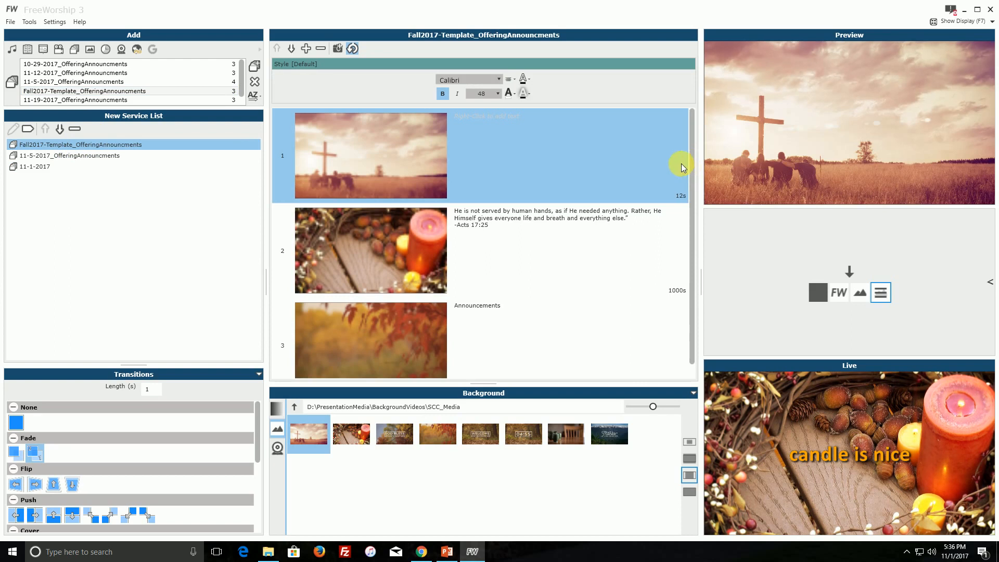
{"action": "left_click", "coordinate": [679, 197]}
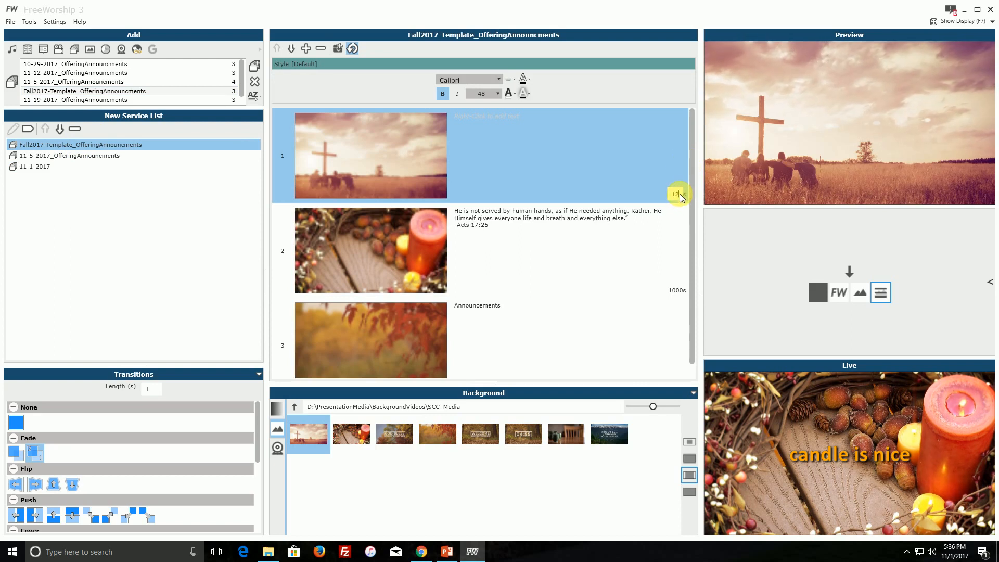
{"action": "key", "text": "Delete"}
{"action": "type", "text": "000"}
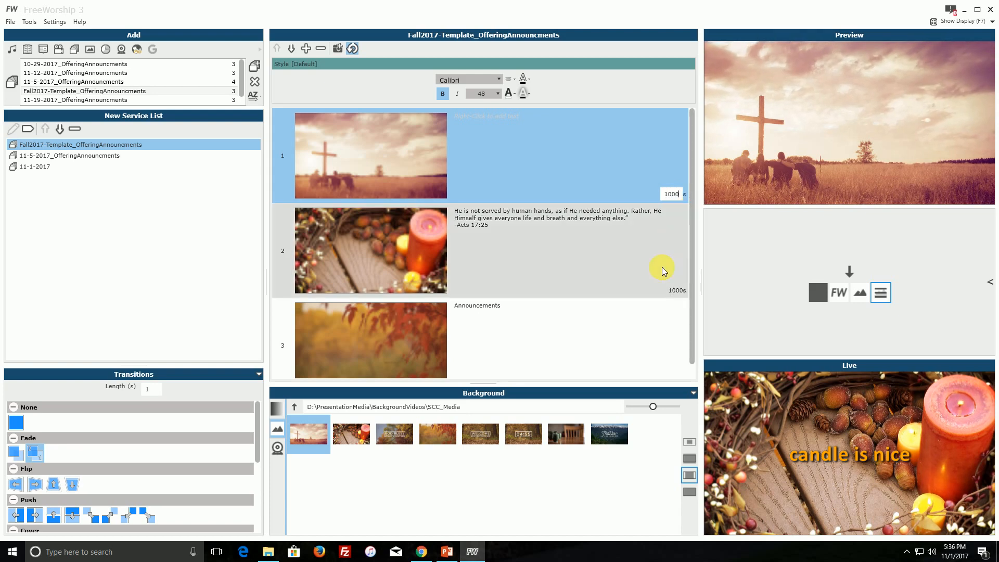
{"action": "left_click", "coordinate": [679, 245]}
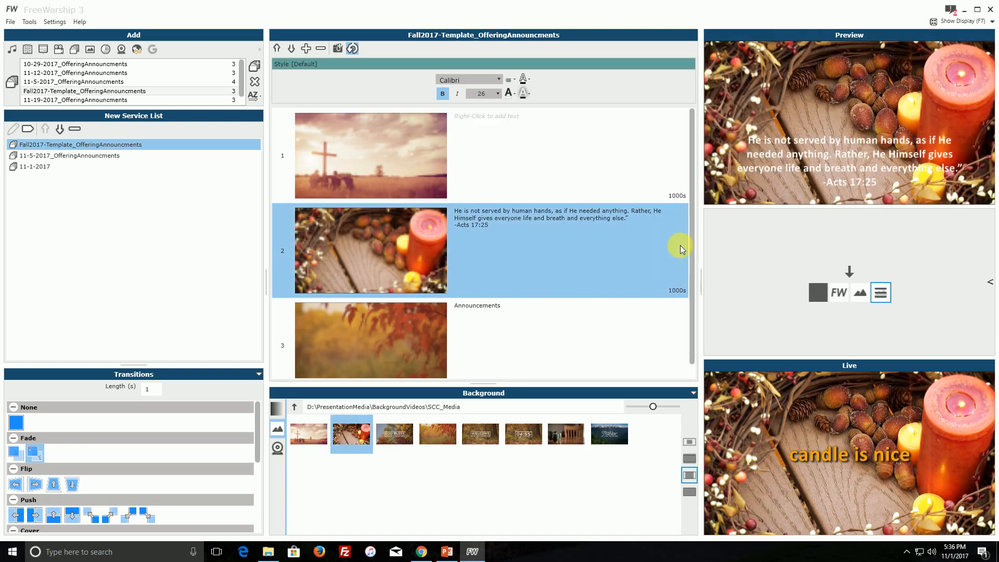
Review the three slides of the Fall2017 template and their display durations.
{"action": "left_click", "coordinate": [659, 180]}
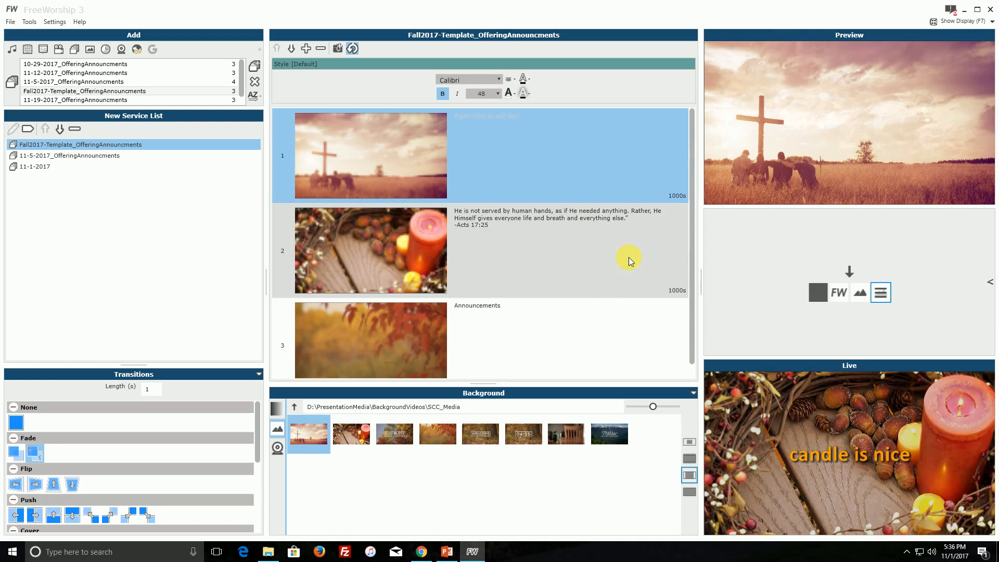
{"action": "scroll", "coordinate": [619, 271], "scroll_direction": "down", "scroll_amount": 1}
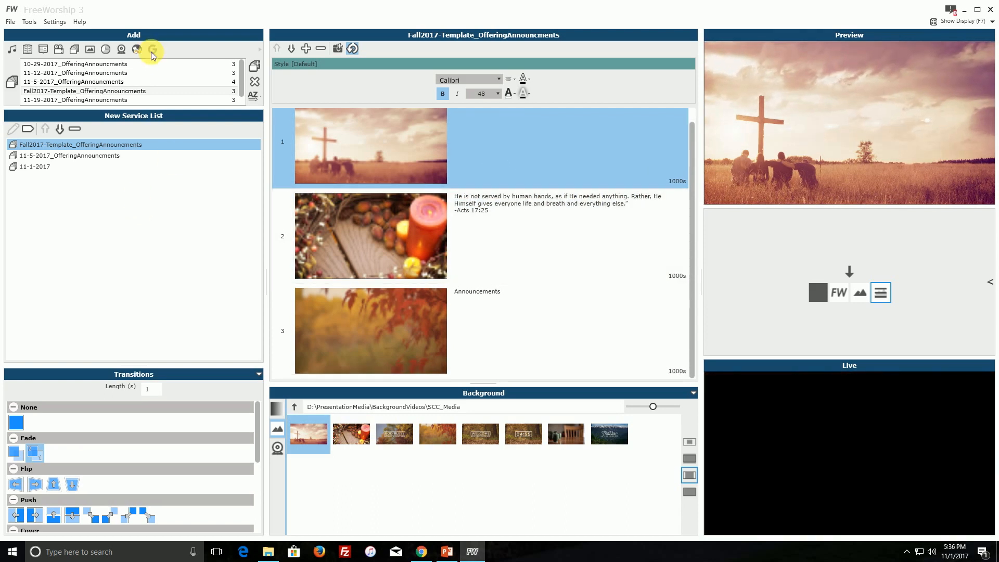
{"action": "left_click", "coordinate": [120, 73]}
{"action": "left_click", "coordinate": [120, 82]}
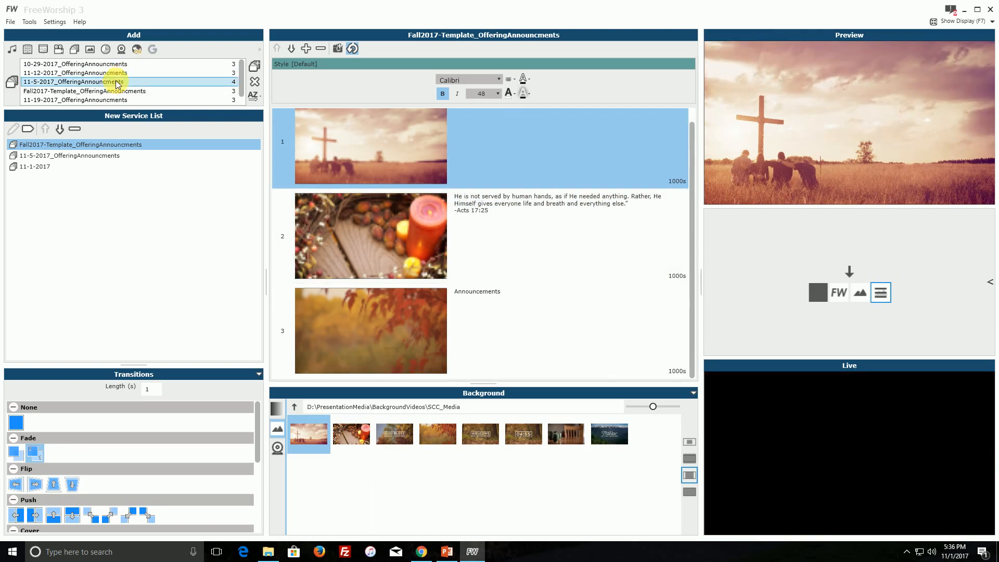
{"action": "left_click", "coordinate": [640, 250]}
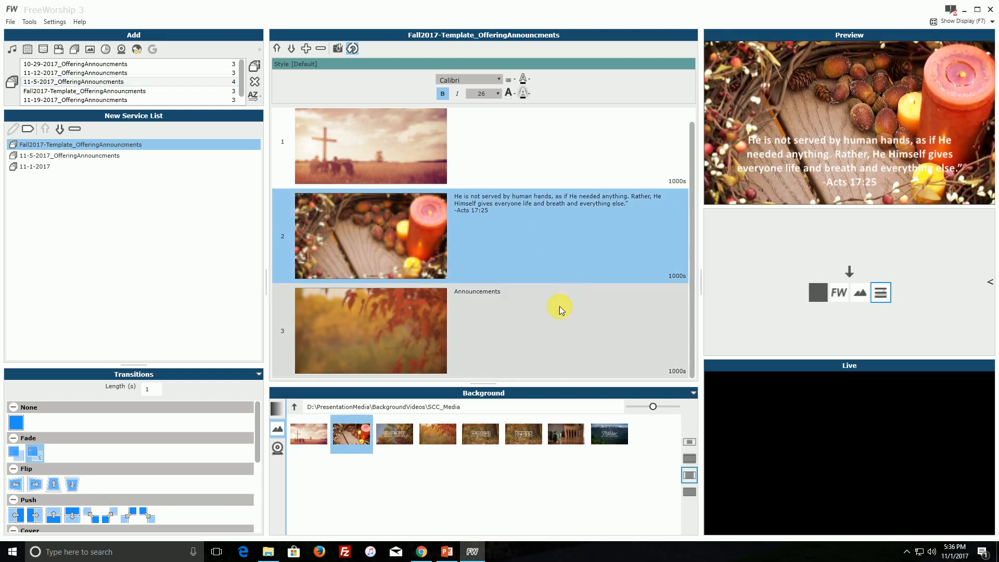
{"action": "left_click", "coordinate": [505, 152]}
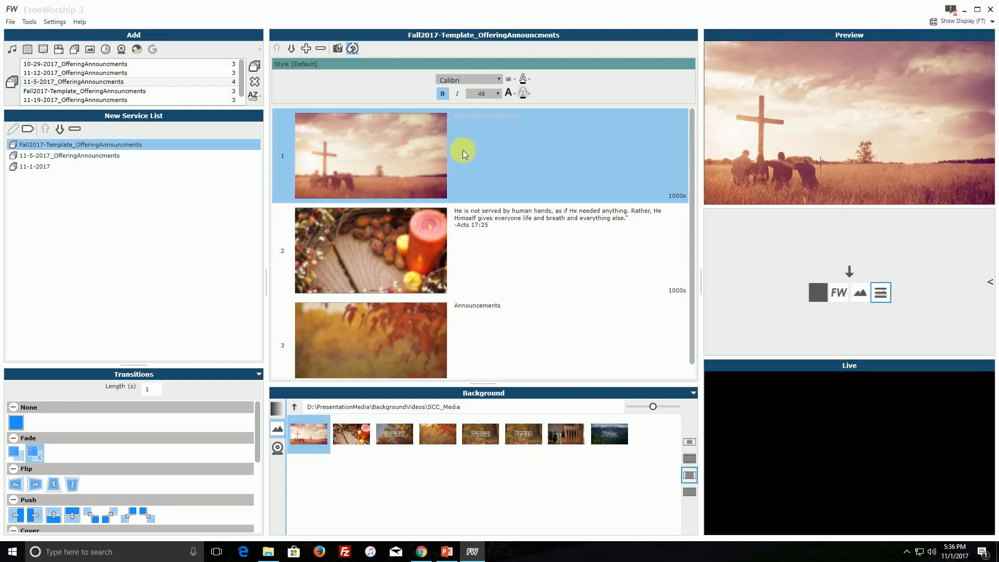
{"action": "left_click", "coordinate": [529, 260]}
{"action": "left_click", "coordinate": [544, 341]}
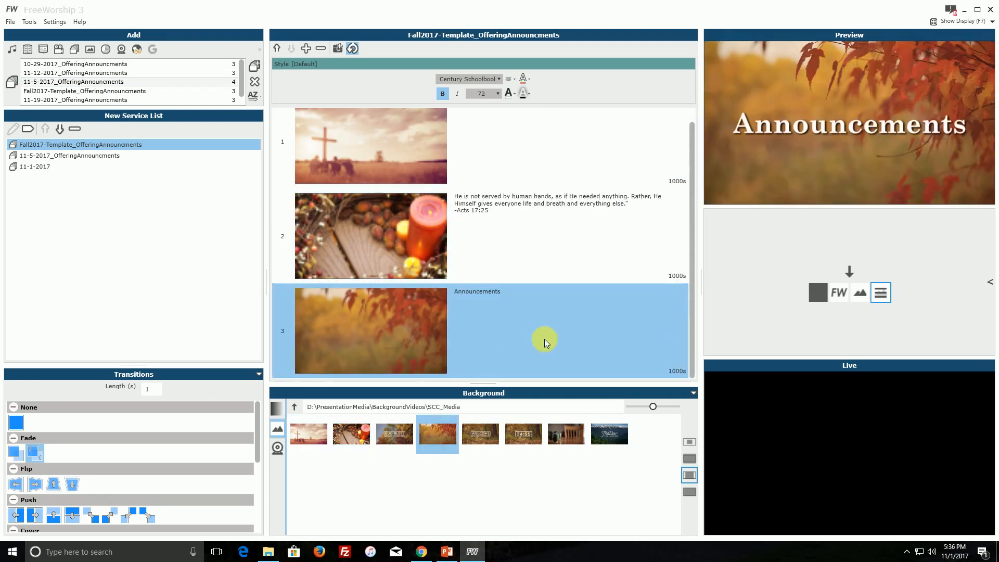